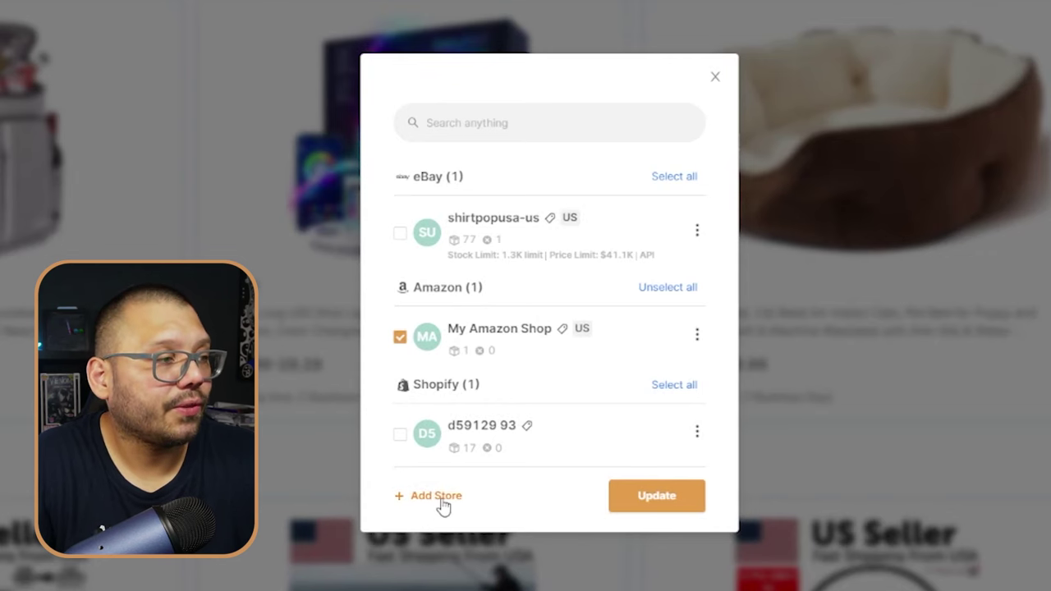
- Start adding a new store and continue with Shopify Store as the store type
{"action": "left_click", "coordinate": [438, 497]}
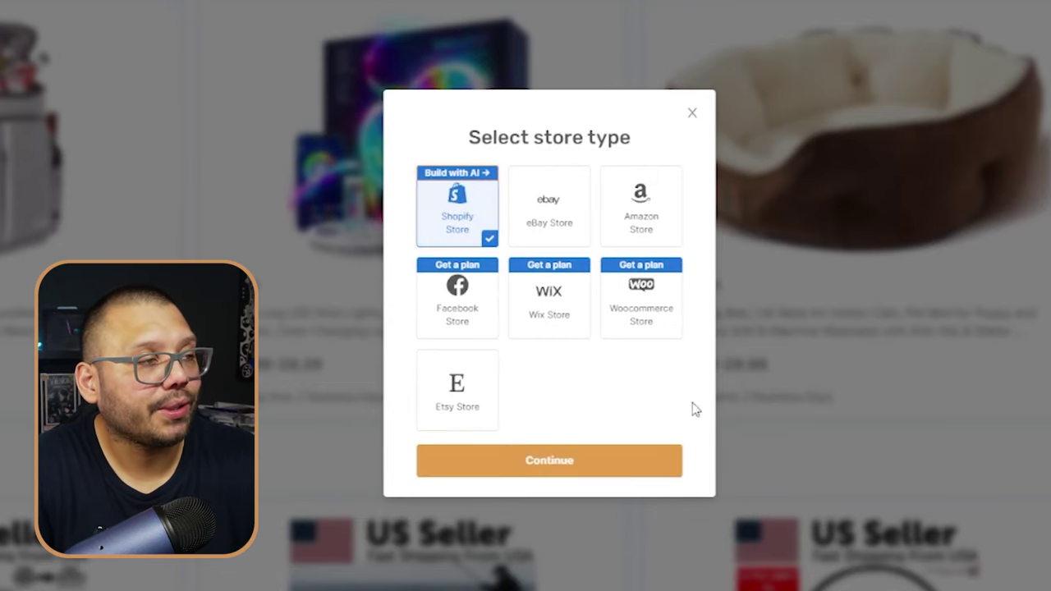
{"action": "left_click", "coordinate": [588, 473]}
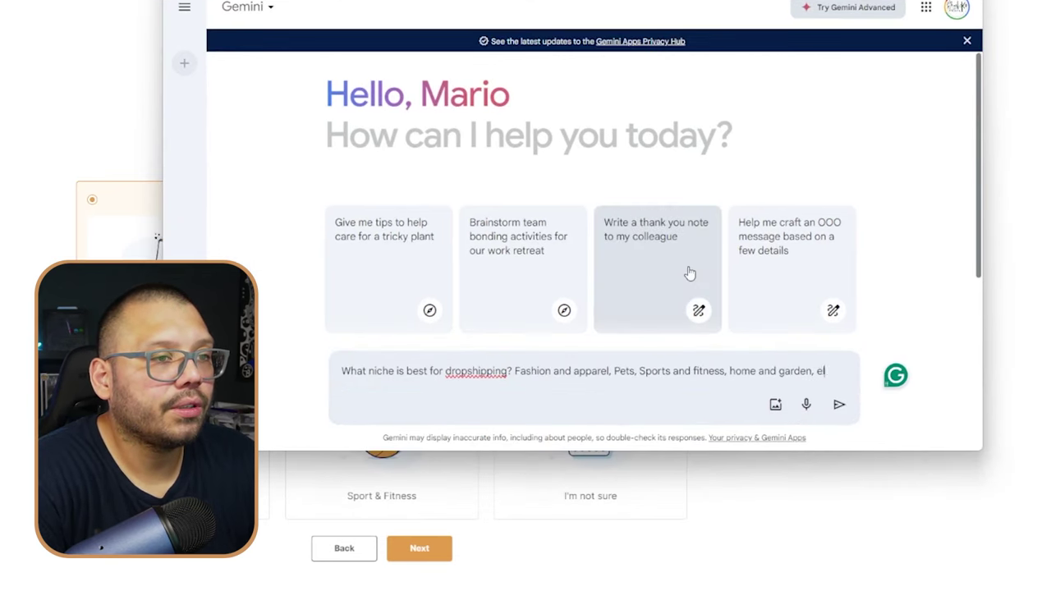
- Ask Gemini which dropshipping niche is best: fashion and apparel, pets, sports and fitness, home and garden, electronics and gadgets, or a generic store
{"action": "type", "text": "lectronics and gadgets, or a generic store that doesn't focus on a nich"}
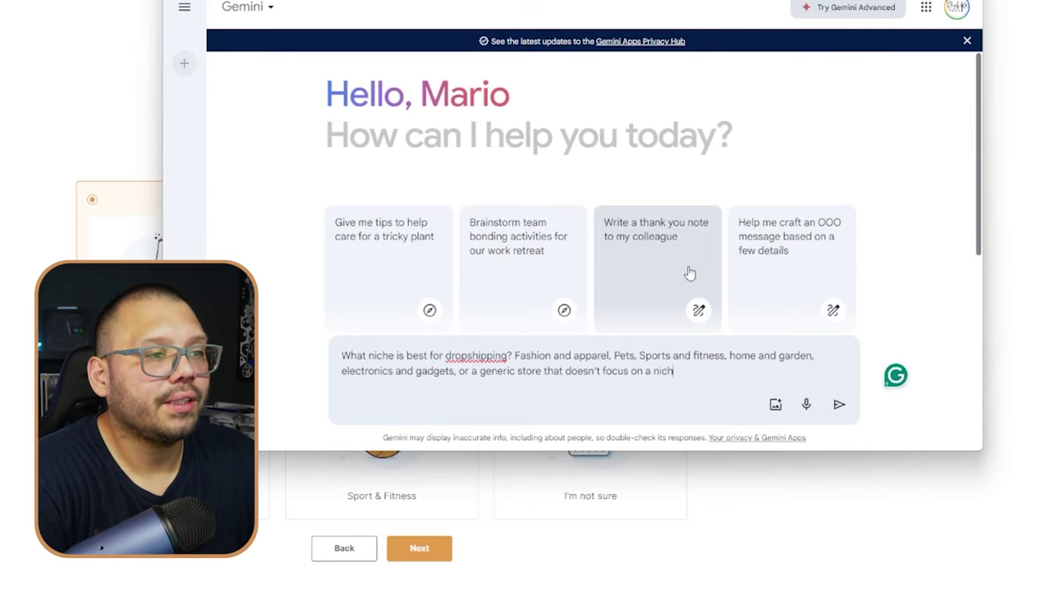
{"action": "type", "text": "e?"}
{"action": "key", "text": "Return"}
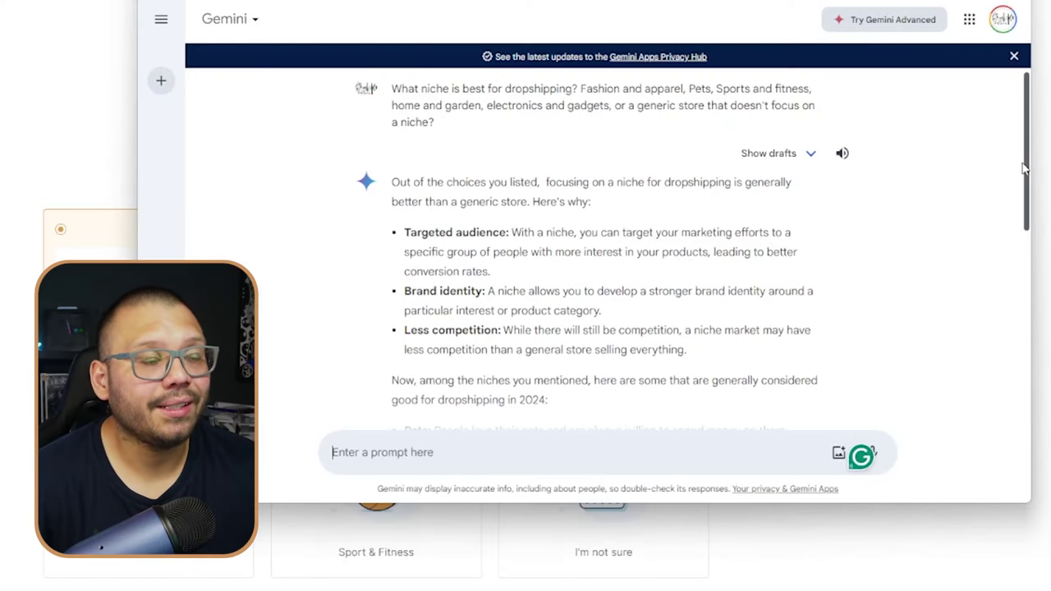
- Read through Gemini's niche recommendations, selection factors and suggested Shopify and Wix resources
{"action": "left_click_drag", "start_coordinate": [1022, 168], "coordinate": [1016, 262]}
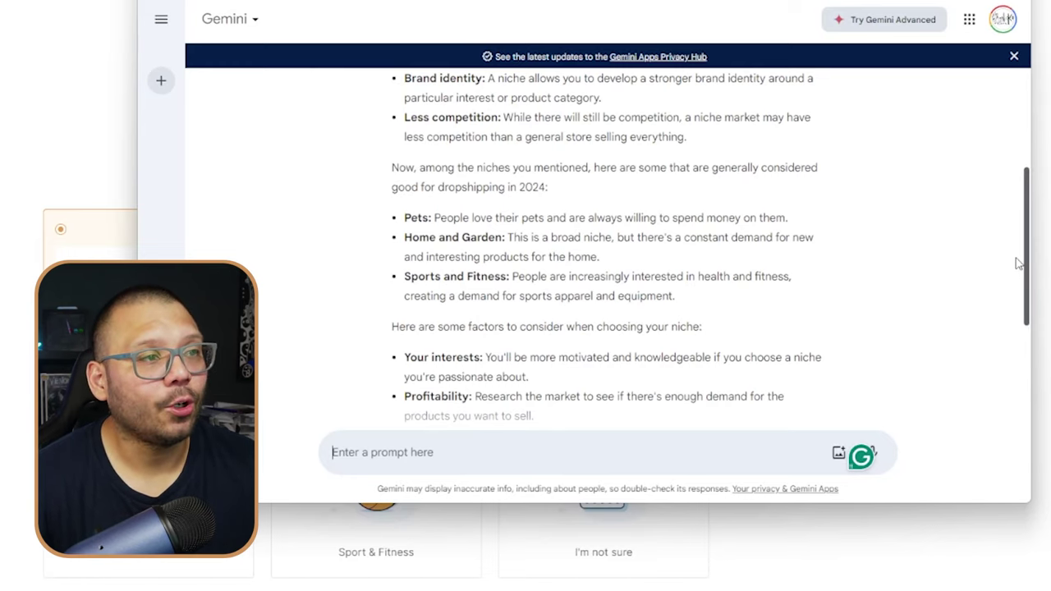
{"action": "scroll", "coordinate": [1016, 263], "scroll_direction": "down", "scroll_amount": 1}
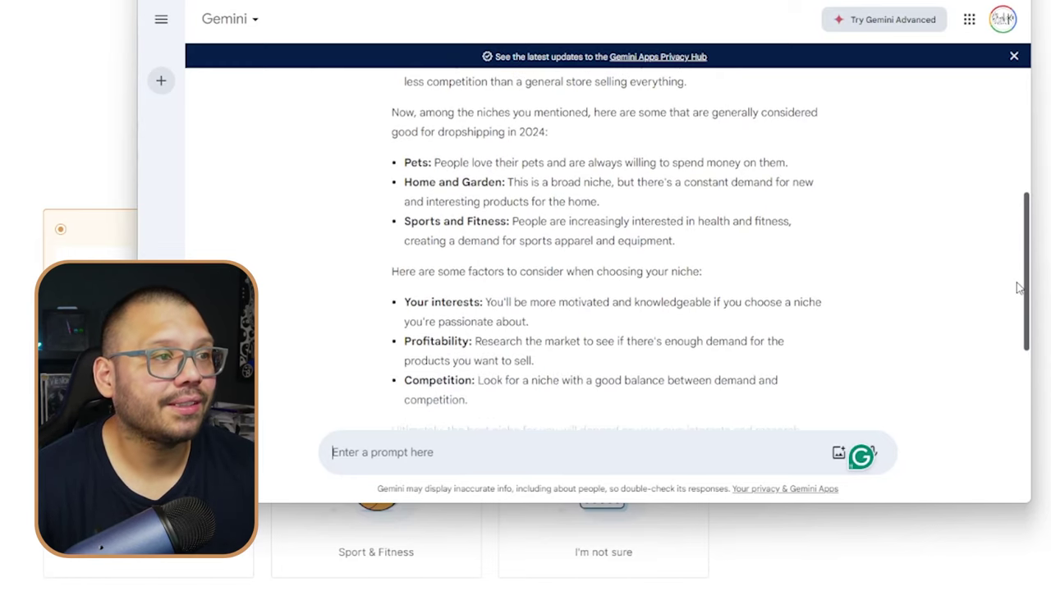
{"action": "scroll", "coordinate": [1017, 287], "scroll_direction": "down", "scroll_amount": 2}
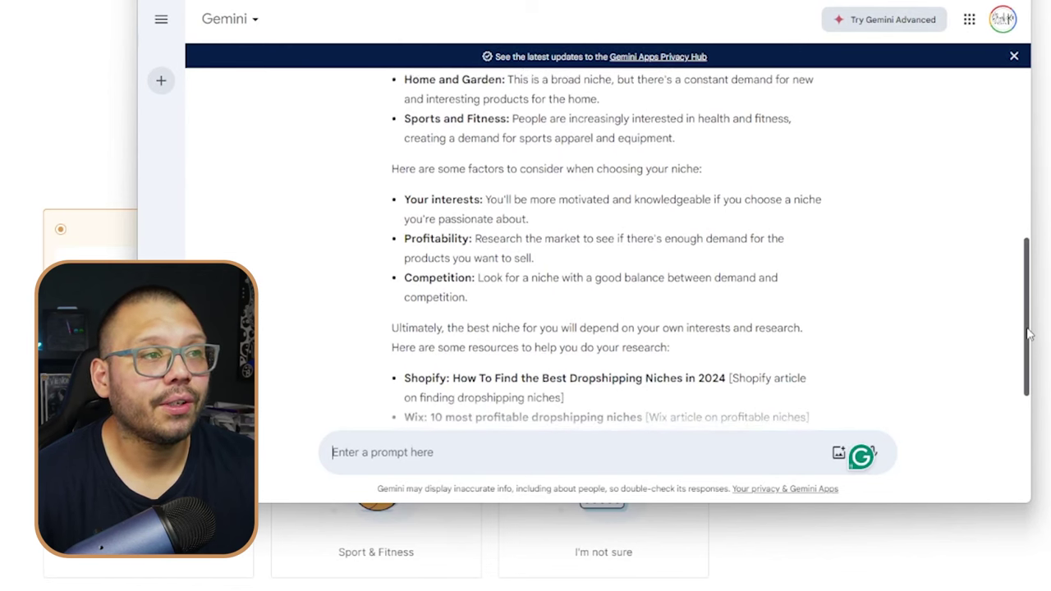
{"action": "left_click_drag", "start_coordinate": [1030, 335], "coordinate": [1033, 376]}
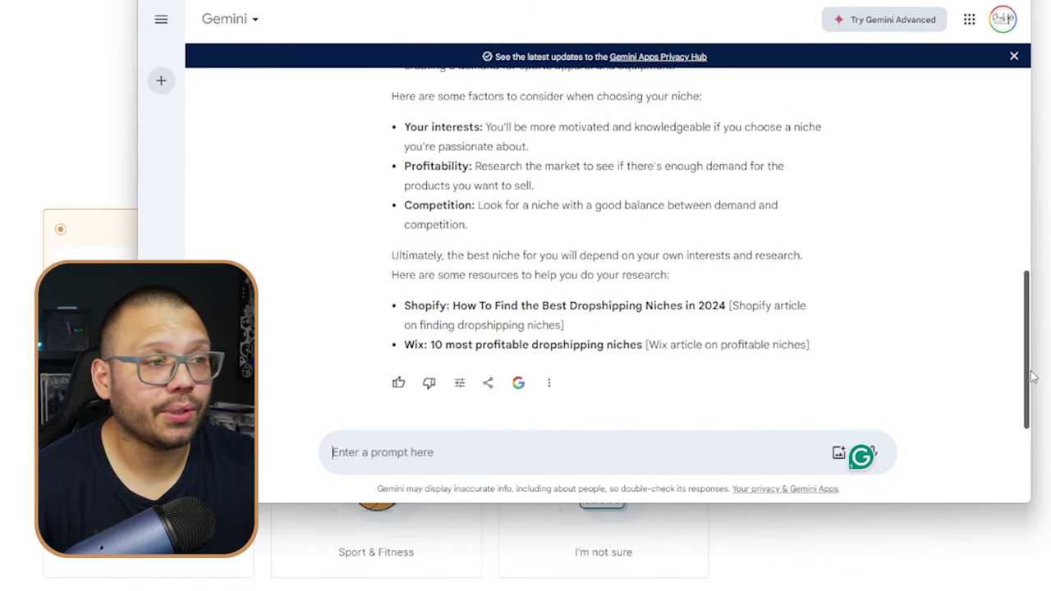
{"action": "left_click_drag", "start_coordinate": [403, 305], "coordinate": [811, 362]}
{"action": "left_click", "coordinate": [657, 312]}
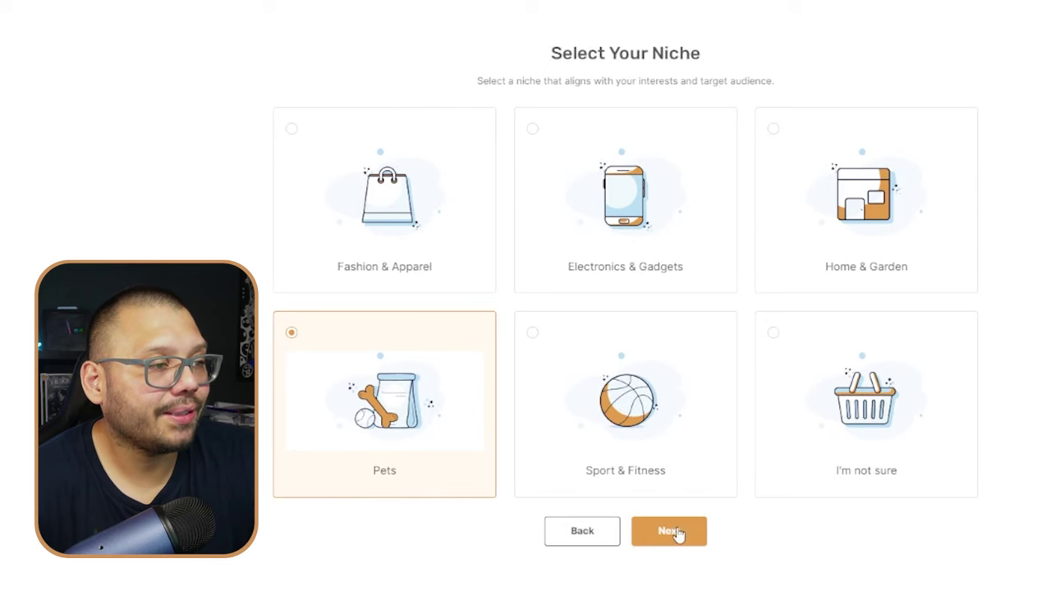
- Return to the store builder and proceed with Pets as the store's niche
{"action": "left_click", "coordinate": [675, 532]}
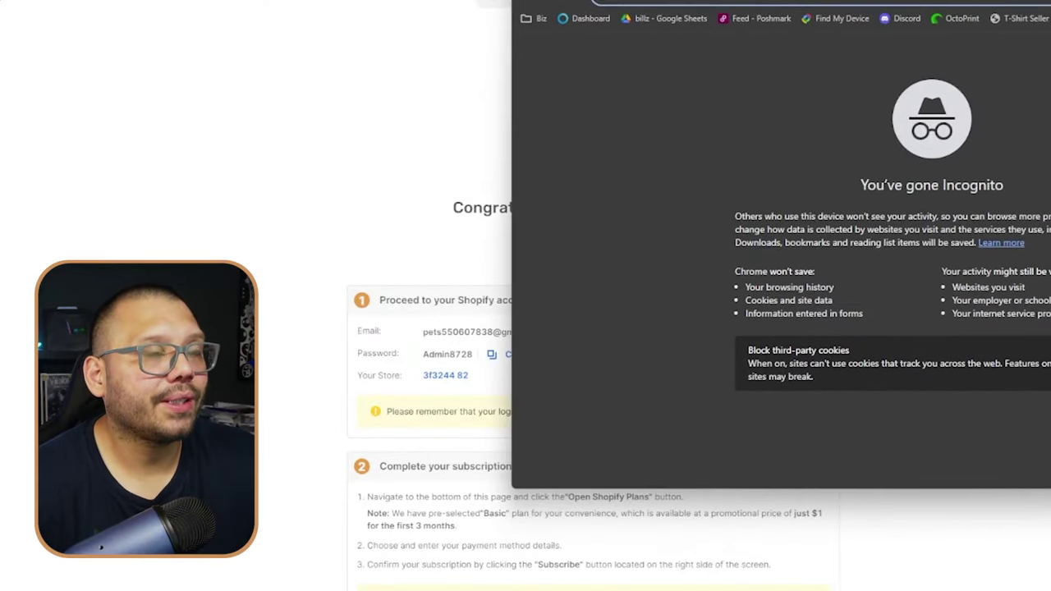
- Go to Shopify in an incognito window and log in with the generated account's e-mail and password
{"action": "type", "text": "shopi"}
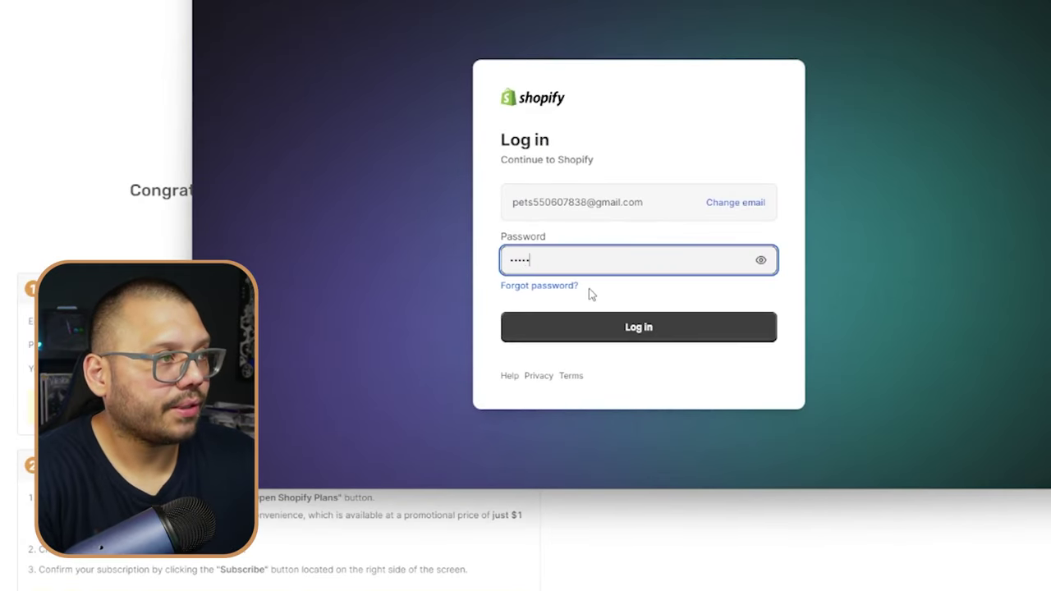
{"action": "key", "text": "Return"}
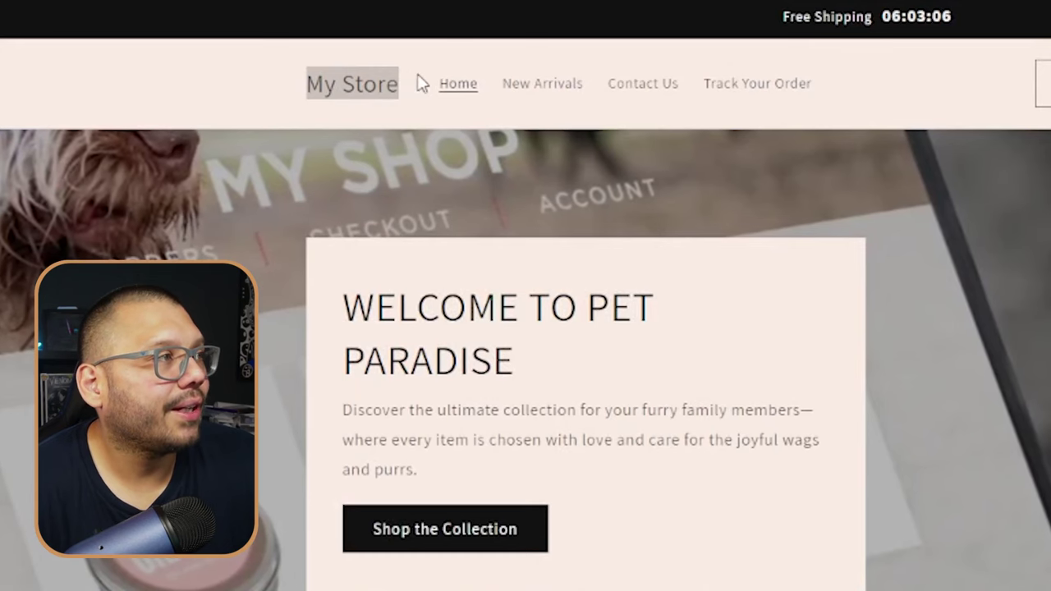
- Examine the generated pet storefront, including its New Arrivals products, Contact Us page and Track Your Order page
{"action": "left_click_drag", "start_coordinate": [318, 38], "coordinate": [326, 69]}
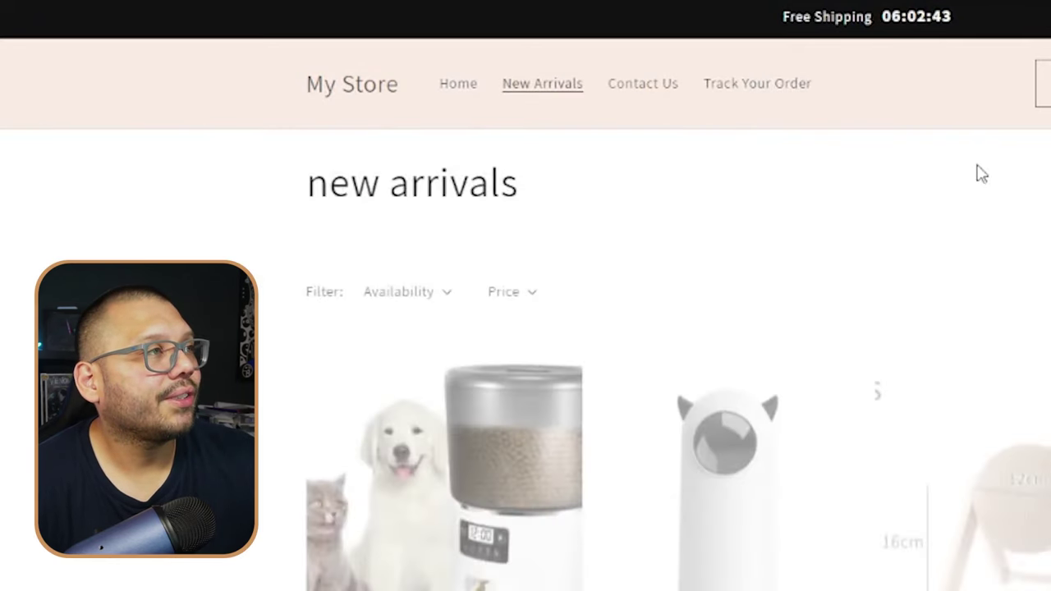
{"action": "scroll", "coordinate": [589, 272], "scroll_direction": "down", "scroll_amount": 1}
{"action": "scroll", "coordinate": [602, 274], "scroll_direction": "up", "scroll_amount": 1}
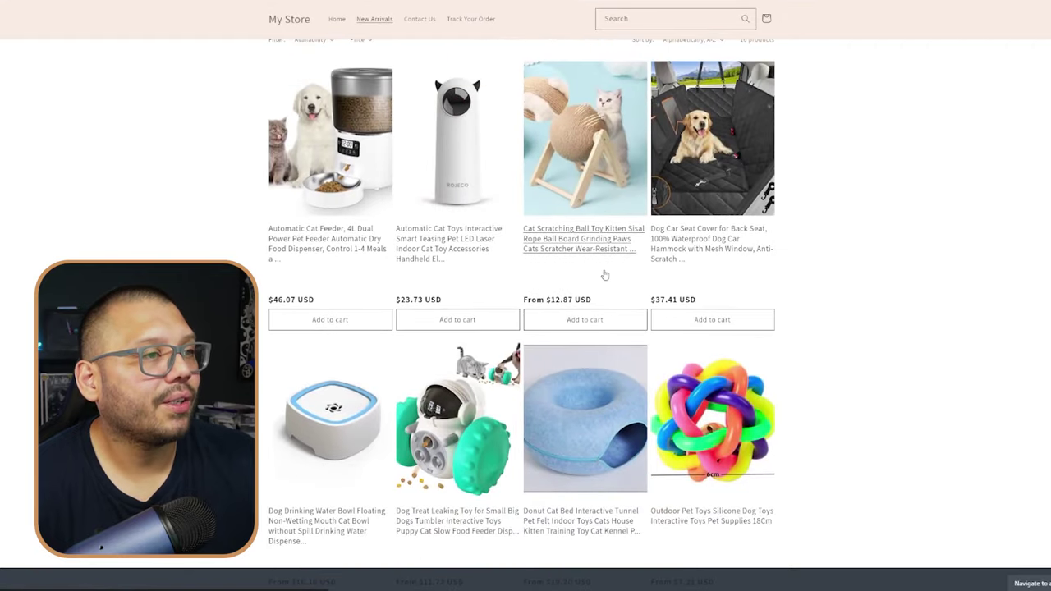
{"action": "scroll", "coordinate": [605, 276], "scroll_direction": "down", "scroll_amount": 4}
{"action": "scroll", "coordinate": [607, 278], "scroll_direction": "down", "scroll_amount": 4}
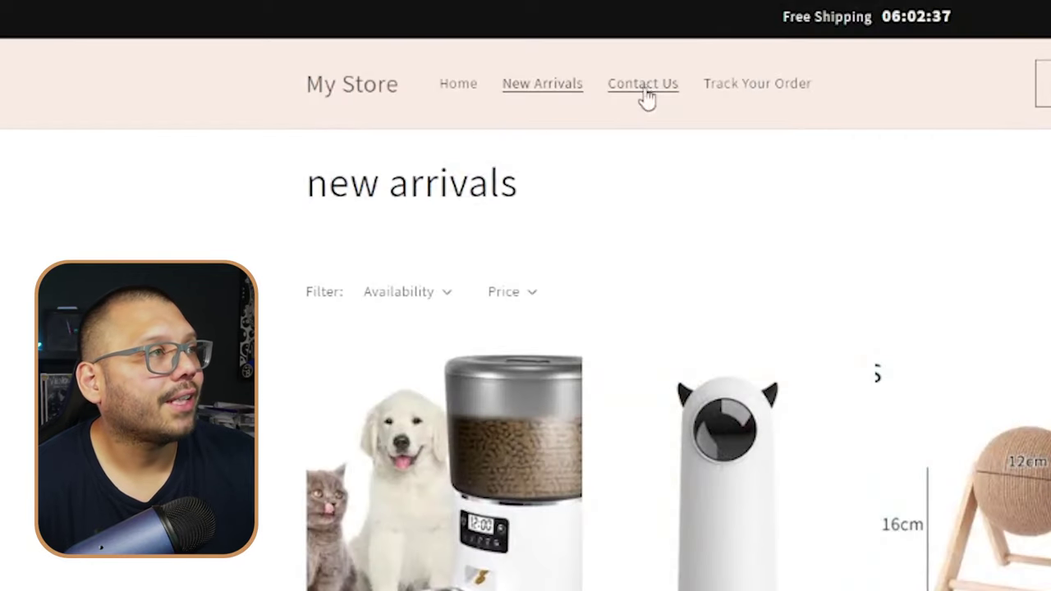
{"action": "left_click", "coordinate": [645, 86]}
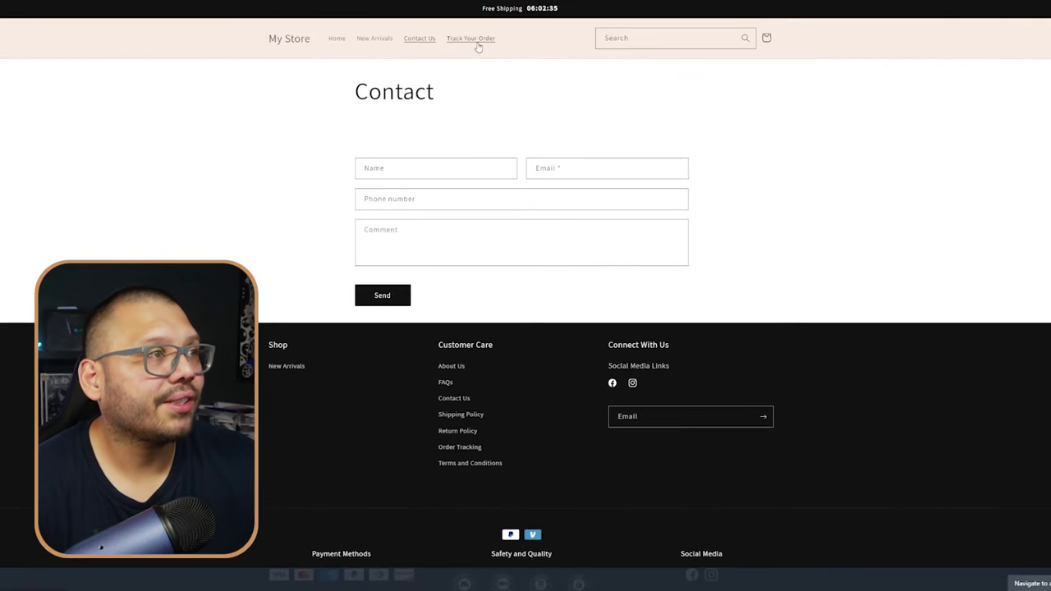
{"action": "left_click", "coordinate": [474, 40]}
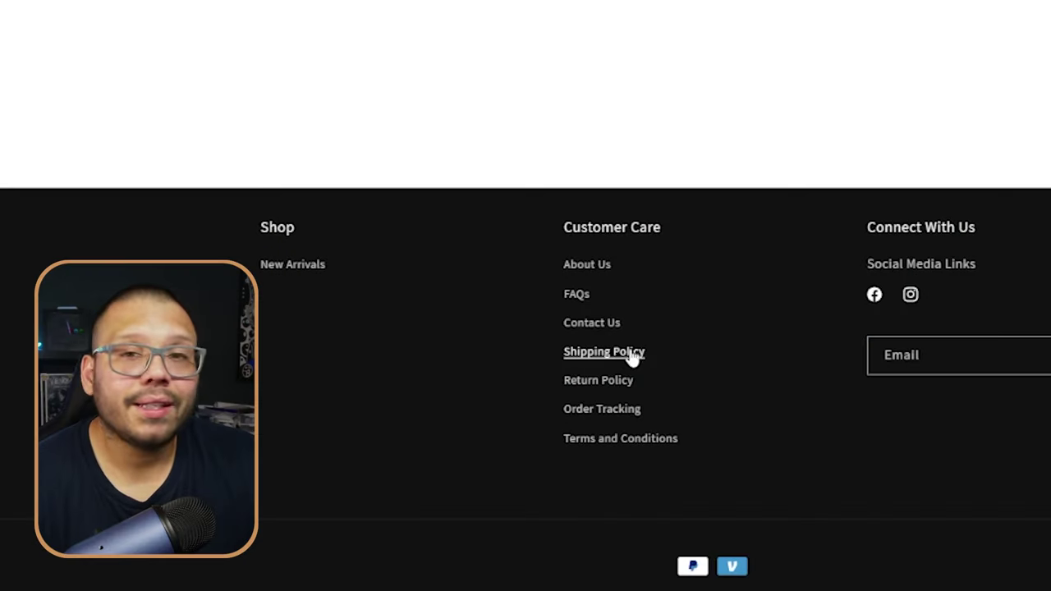
- Open the store's Shipping Policy and read it through the International Shipping section
{"action": "left_click", "coordinate": [620, 358]}
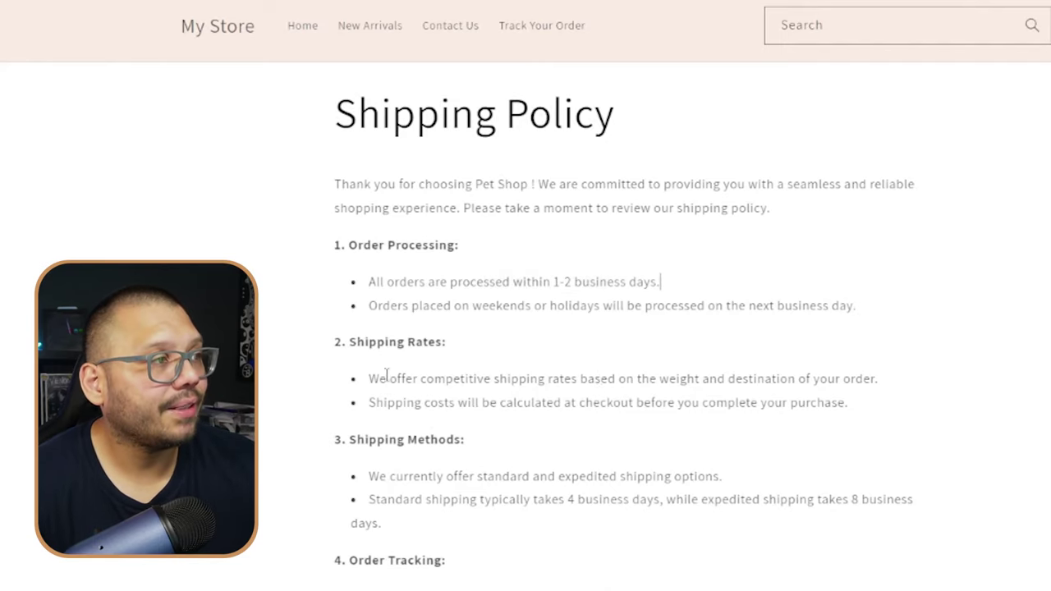
{"action": "scroll", "coordinate": [458, 433], "scroll_direction": "down", "scroll_amount": 5}
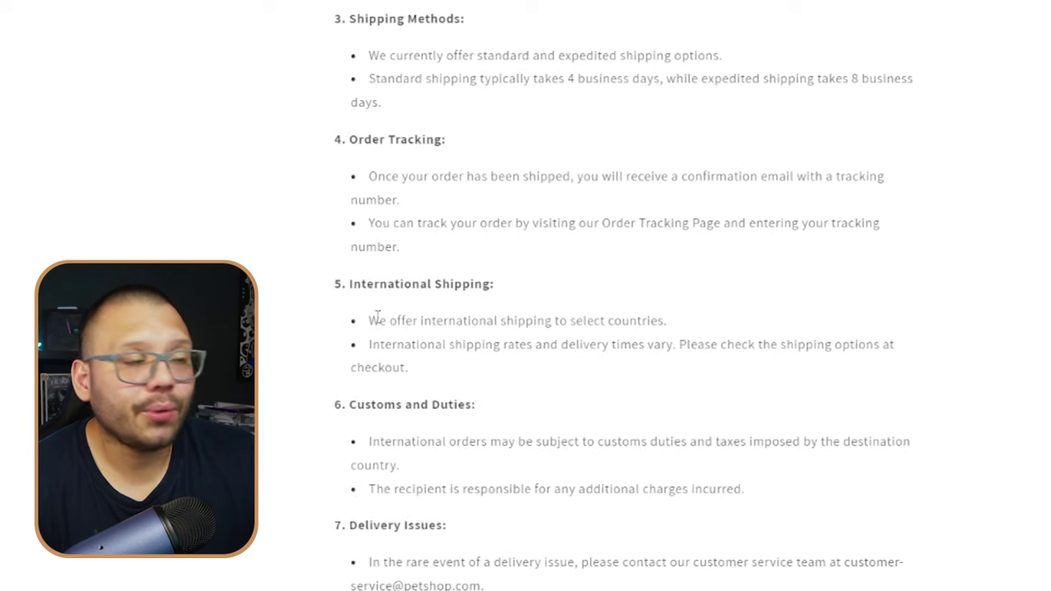
{"action": "left_click_drag", "start_coordinate": [386, 320], "coordinate": [422, 316]}
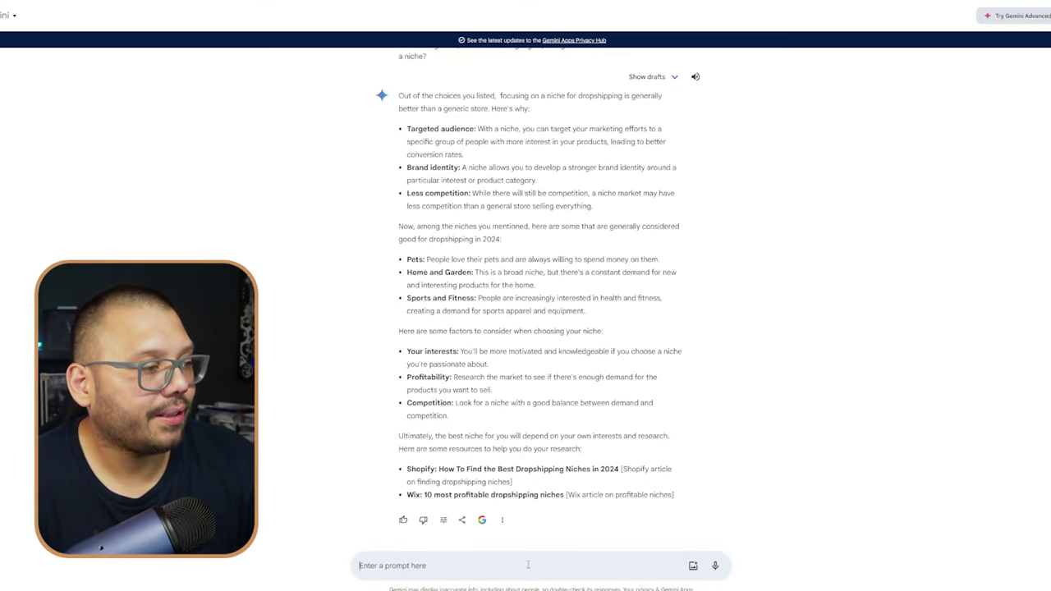
- Tell Gemini the pet niche is chosen and ask for 5 good brand names that sound modern, cute, and quirky
{"action": "left_click", "coordinate": [528, 565]}
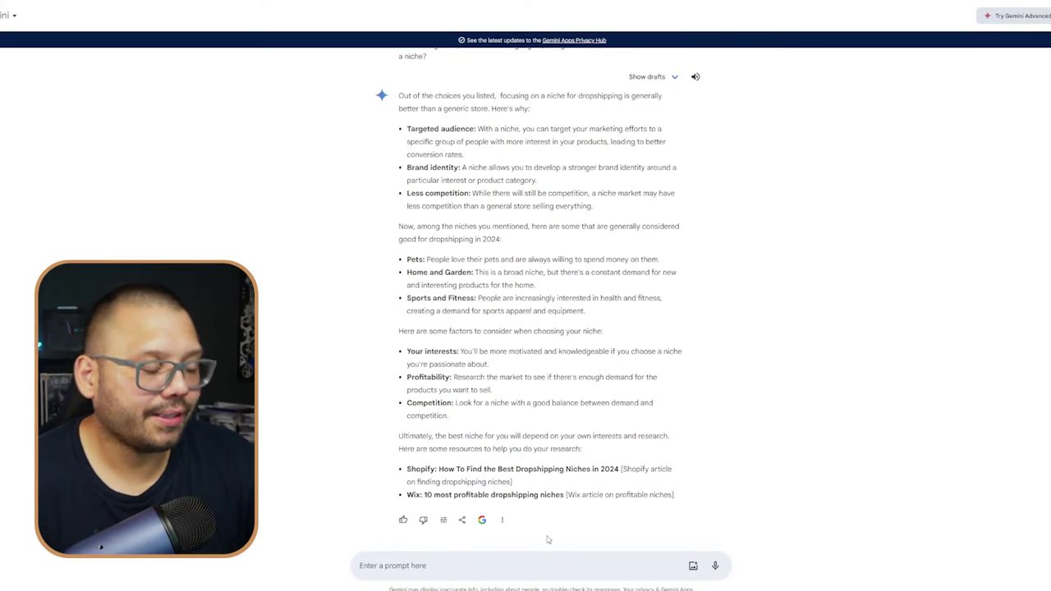
{"action": "type", "text": "I'm choosing the pet niche,"}
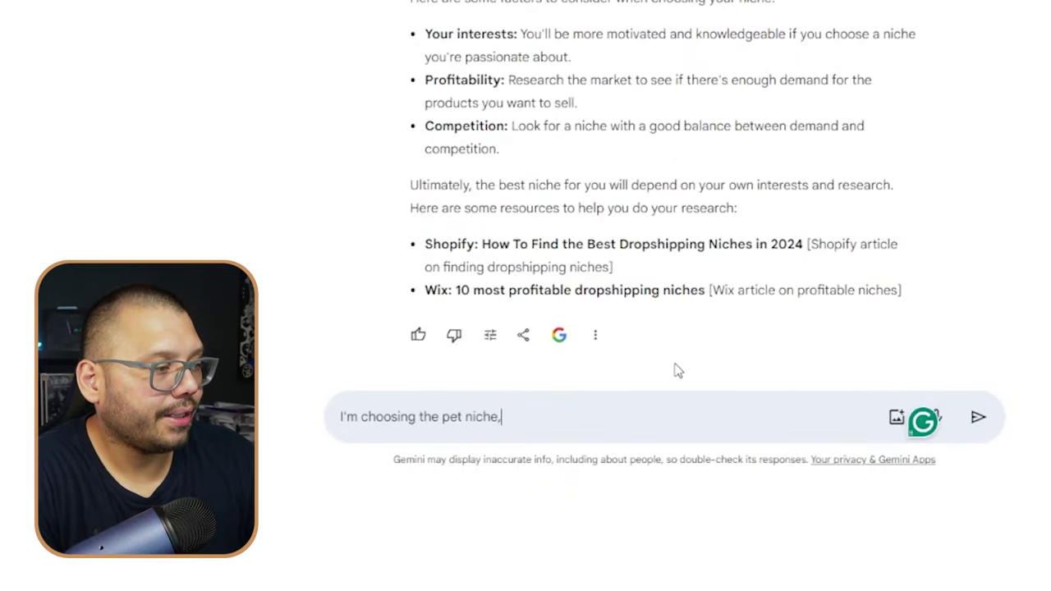
{"action": "type", "text": " what are 5 good brand names that sound modern, cute, and quirky"}
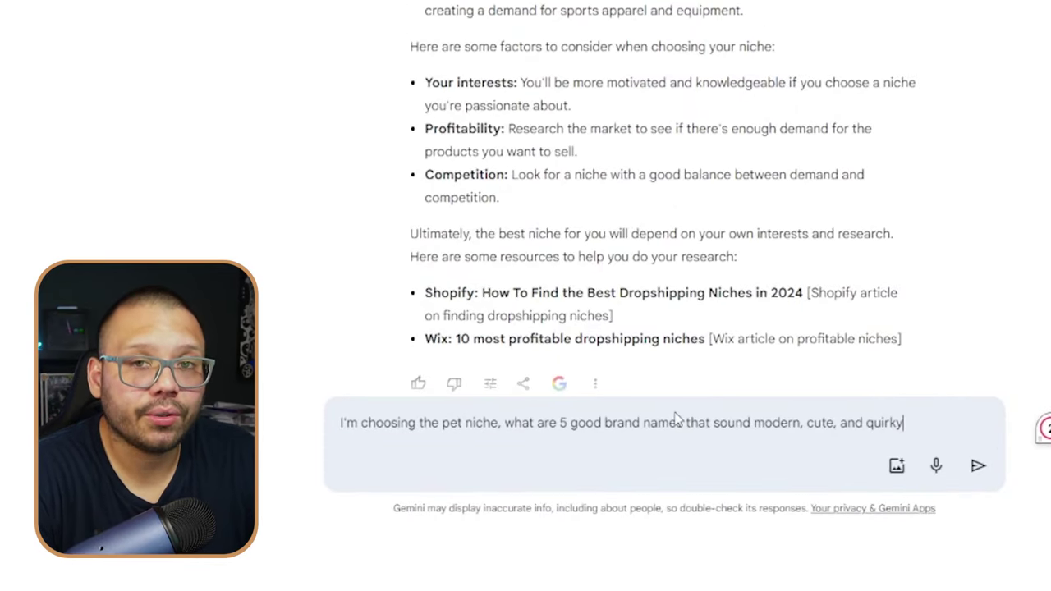
{"action": "key", "text": "Return"}
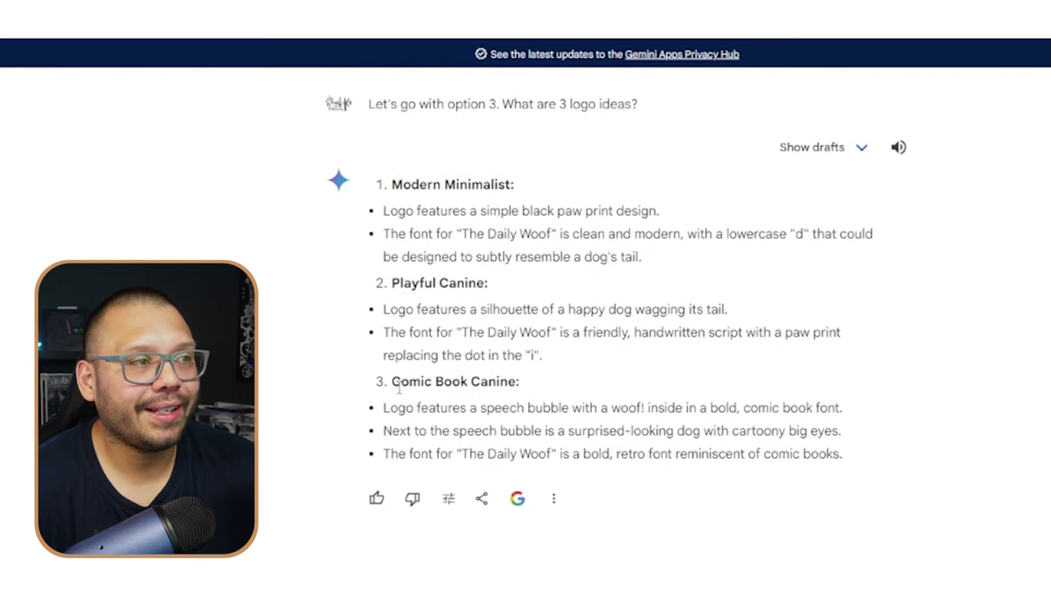
- Review Gemini's Comic Book Canine logo idea, then start a Kittl AI project with the Image Generator active
{"action": "left_click_drag", "start_coordinate": [399, 409], "coordinate": [793, 459]}
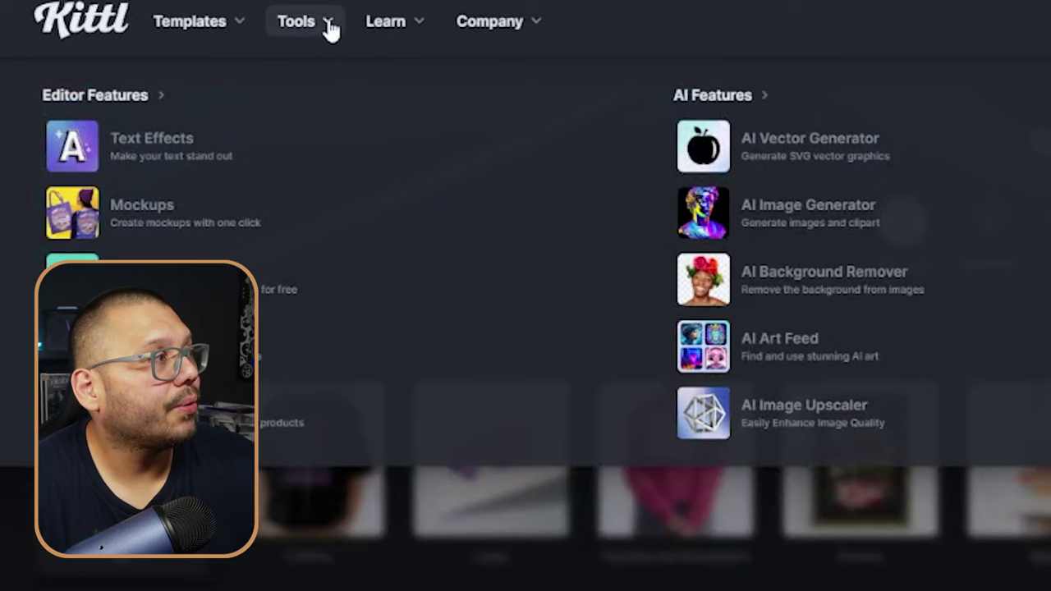
{"action": "left_click", "coordinate": [797, 220]}
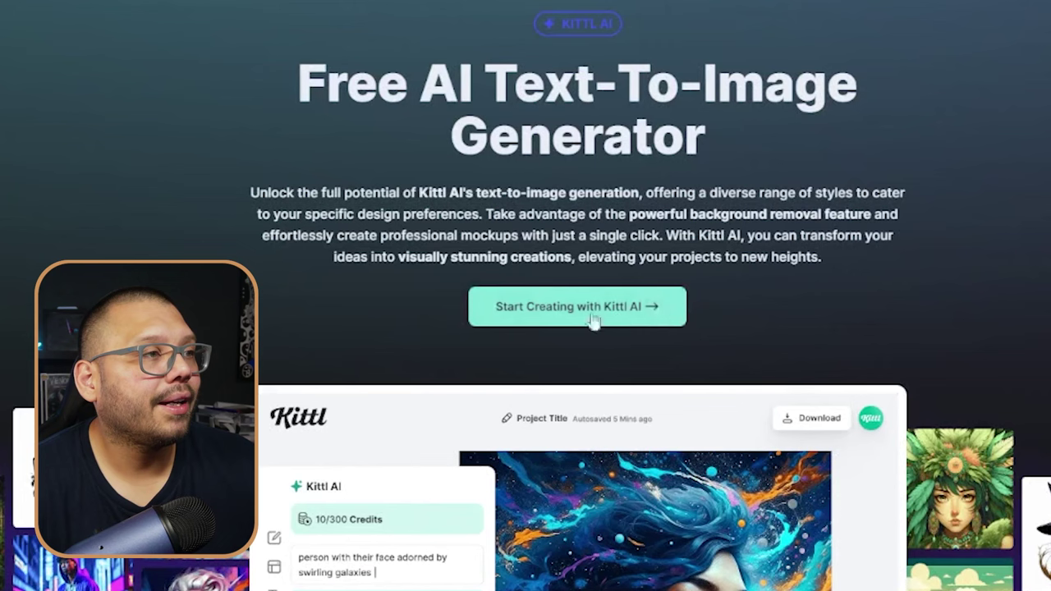
{"action": "left_click", "coordinate": [577, 306]}
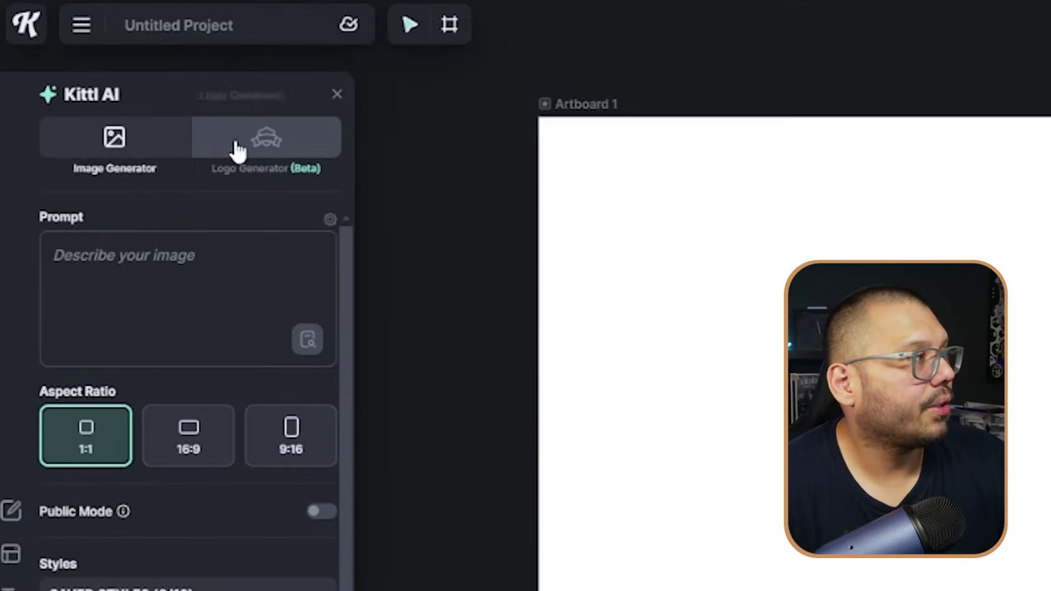
{"action": "left_click", "coordinate": [236, 146]}
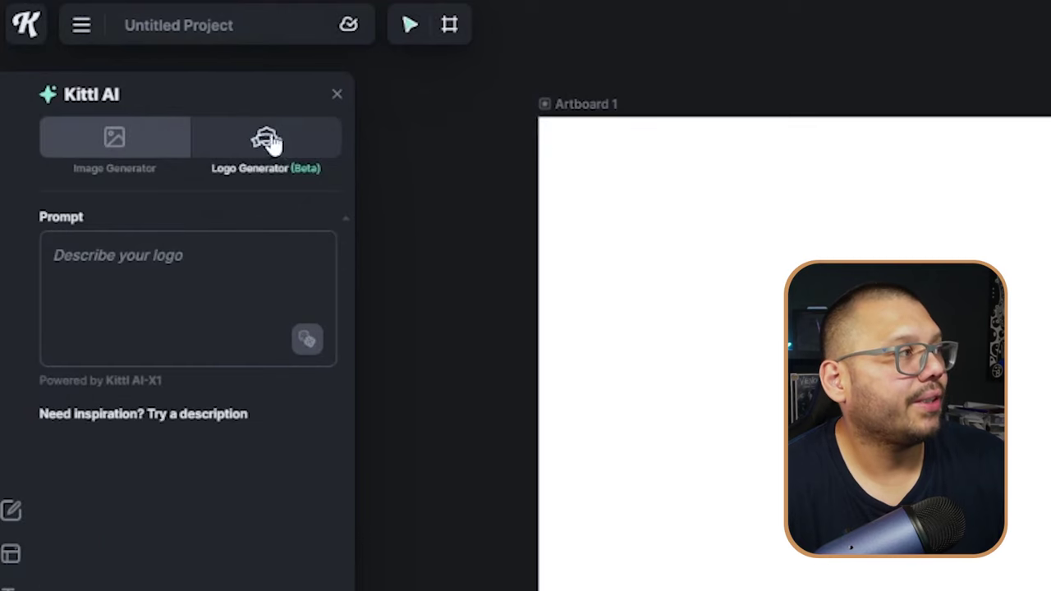
{"action": "left_click", "coordinate": [143, 159]}
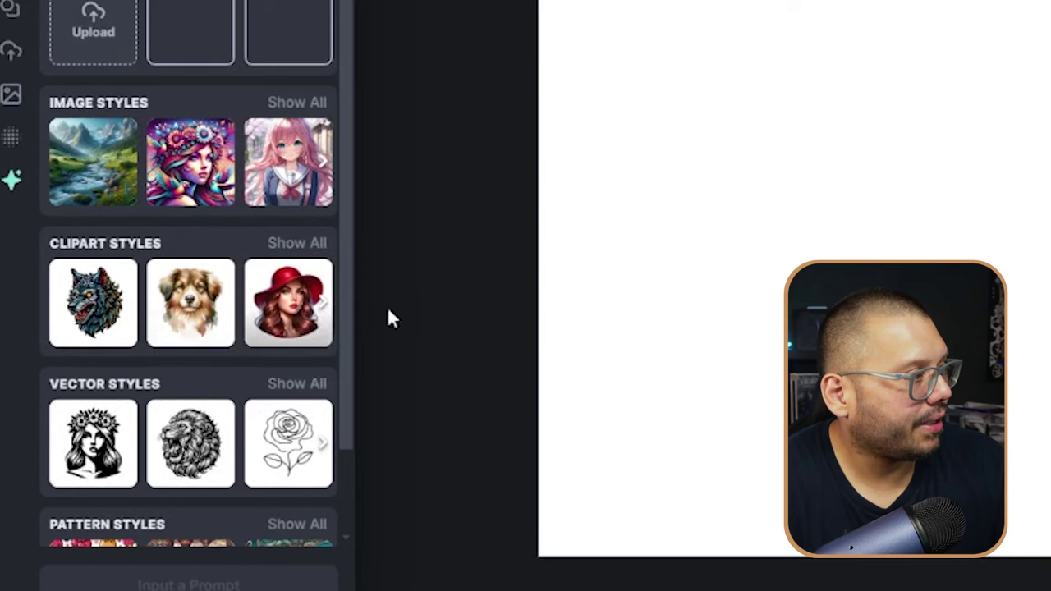
- Browse the available clipart styles for the image generator, such as Mascot
{"action": "left_click", "coordinate": [325, 311]}
{"action": "left_click", "coordinate": [326, 311]}
{"action": "left_click", "coordinate": [325, 311]}
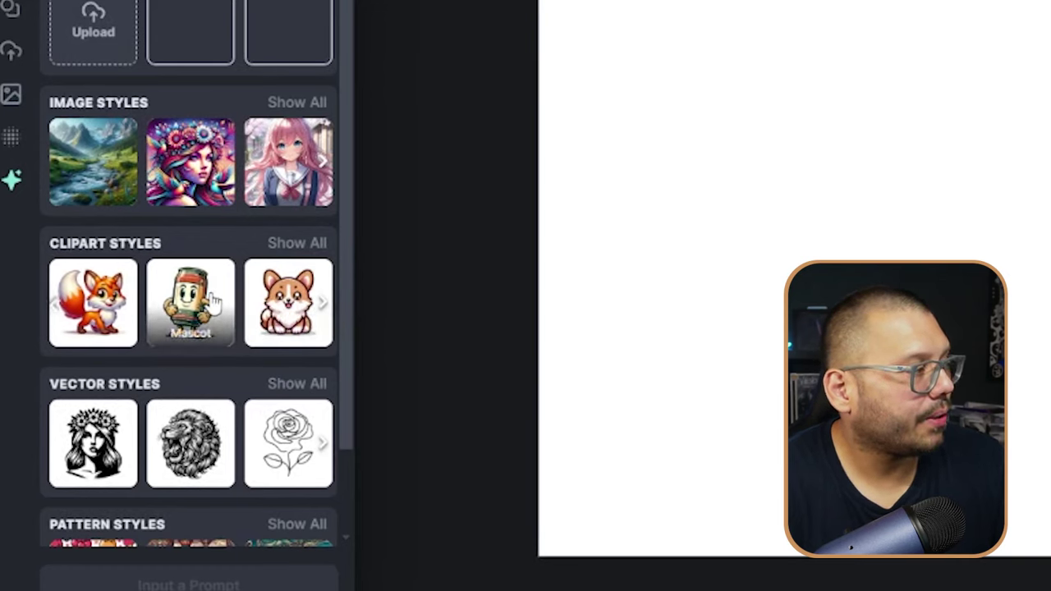
{"action": "left_click", "coordinate": [326, 310]}
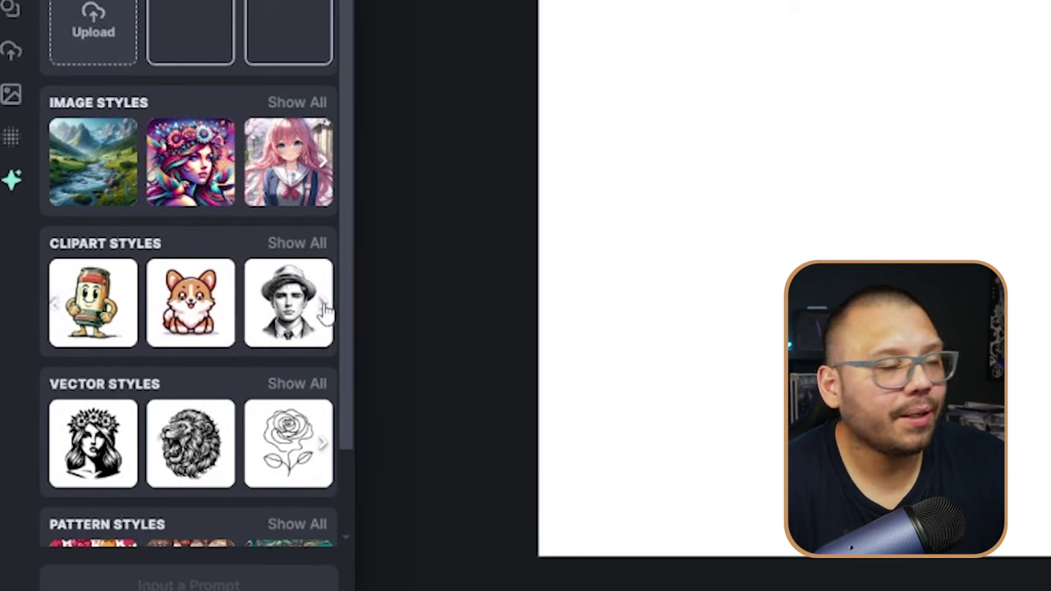
{"action": "scroll", "coordinate": [258, 396], "scroll_direction": "down", "scroll_amount": 2}
{"action": "scroll", "coordinate": [230, 386], "scroll_direction": "up", "scroll_amount": 2}
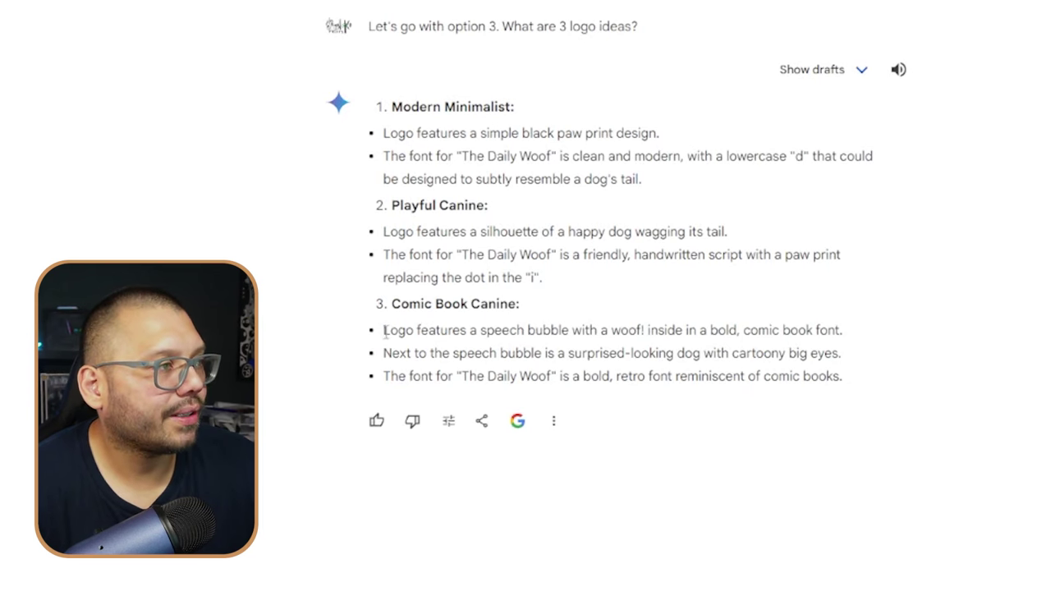
- Use Gemini's Comic Book Canine description as the Kittl prompt, rewording its opening to "A speech bubble with the text"
{"action": "mouse_move", "coordinate": [384, 330]}
{"action": "left_mouse_down"}
{"action": "mouse_move", "coordinate": [698, 378]}
{"action": "mouse_move", "coordinate": [861, 375]}
{"action": "left_mouse_up"}
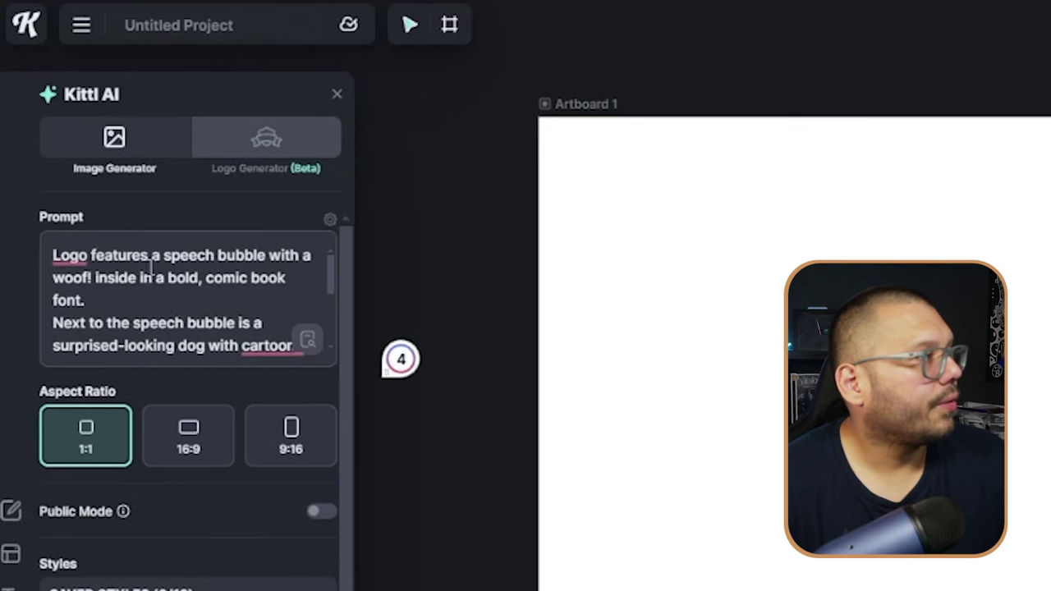
{"action": "left_click_drag", "start_coordinate": [125, 259], "coordinate": [53, 255]}
{"action": "key", "text": "BackSpace"}
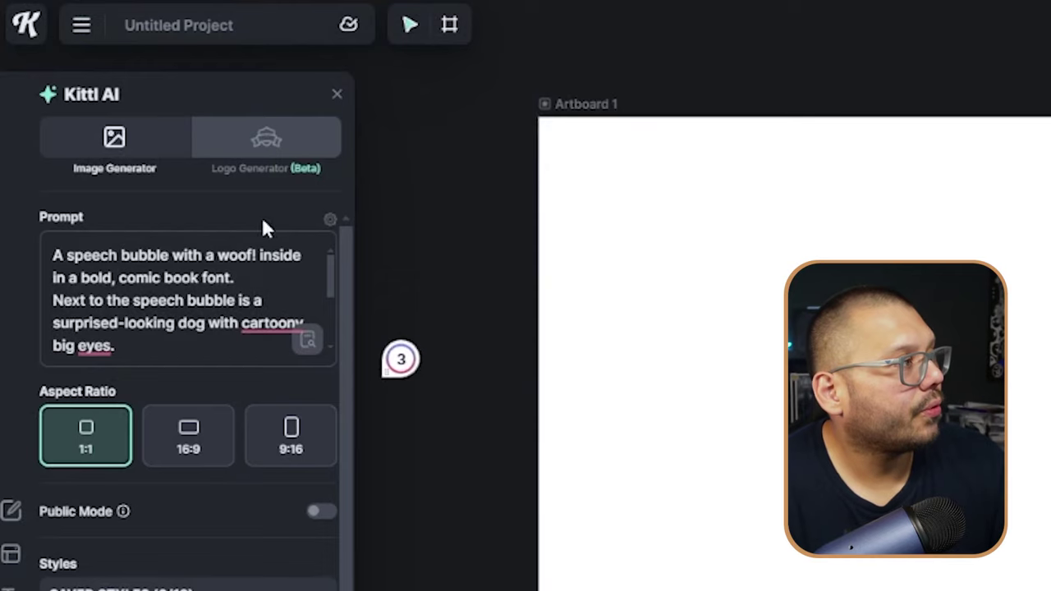
{"action": "key", "text": "BackSpace"}
{"action": "type", "text": "the text "}
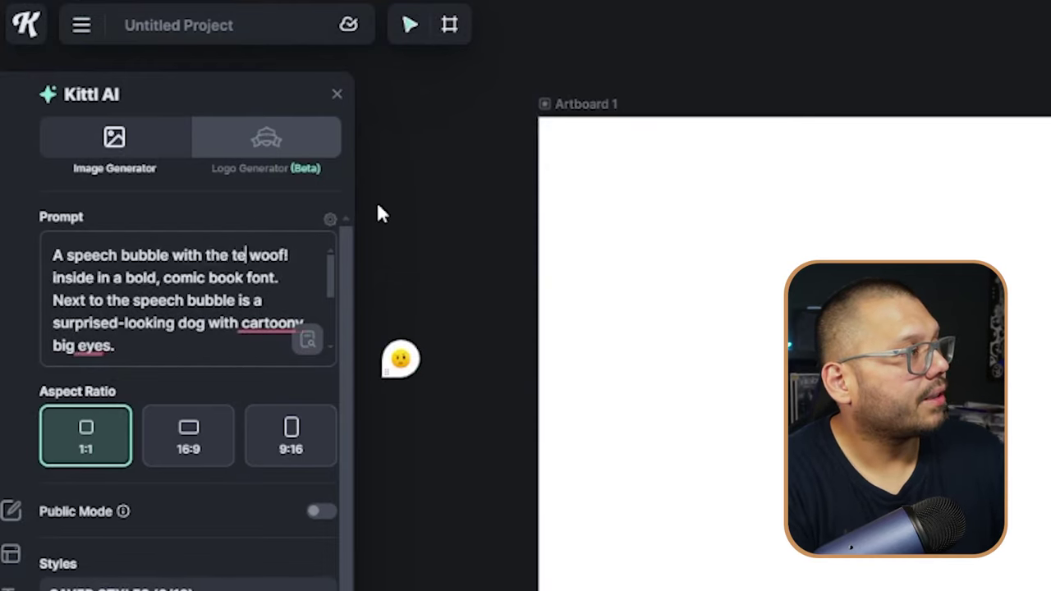
- Put quotation marks around woof! in the prompt
{"action": "type", "text": "\""}
{"action": "key", "text": "Right"}
{"action": "key", "text": "Right"}
{"action": "key", "text": "Right"}
{"action": "key", "text": "Right"}
{"action": "key", "text": "Right"}
{"action": "type", "text": "\""}
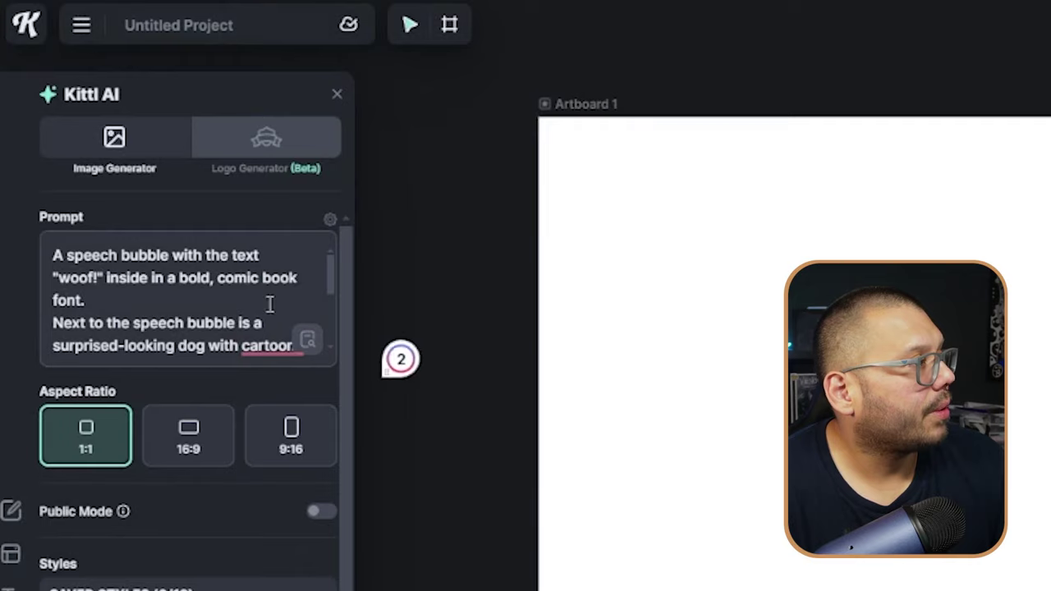
- Extend the prompt so the dog is reading a news paper with the text "The Daily Woof", and generate the image
{"action": "scroll", "coordinate": [329, 271], "scroll_direction": "down", "scroll_amount": 2}
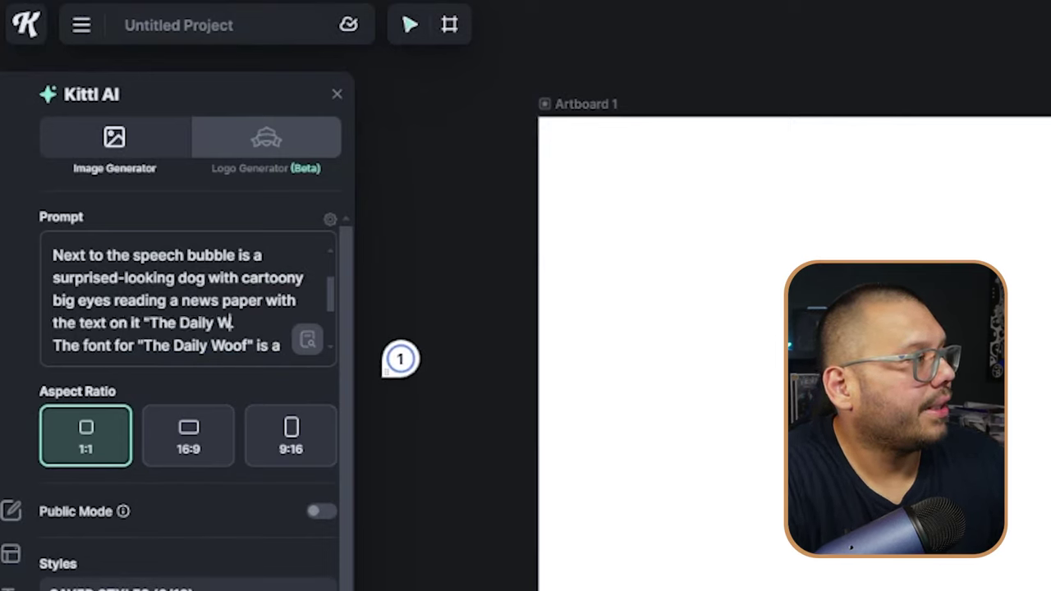
{"action": "scroll", "coordinate": [189, 295], "scroll_direction": "up", "scroll_amount": 3}
{"action": "scroll", "coordinate": [104, 167], "scroll_direction": "down", "scroll_amount": 10}
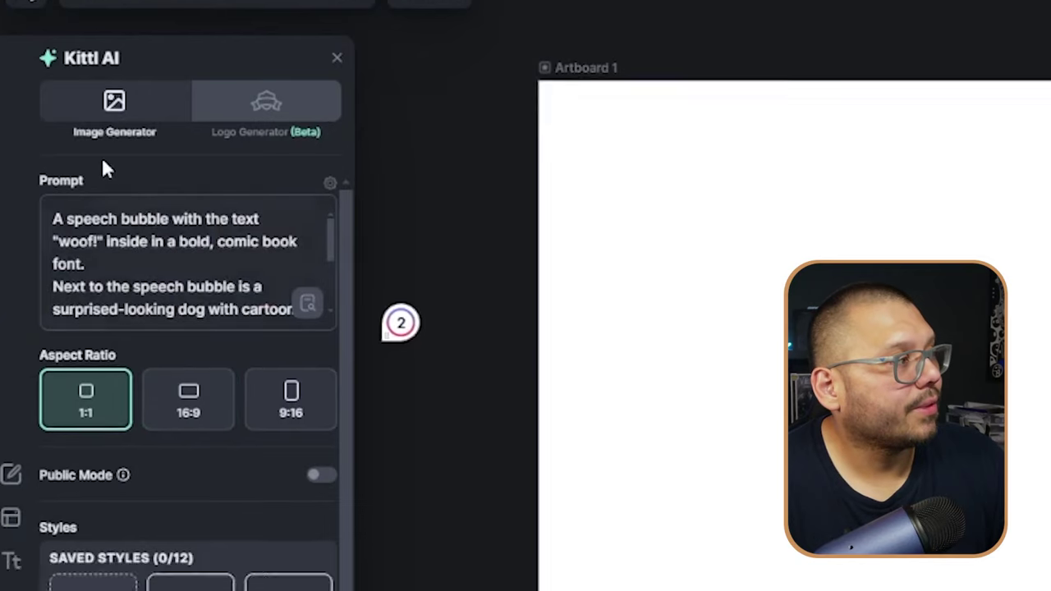
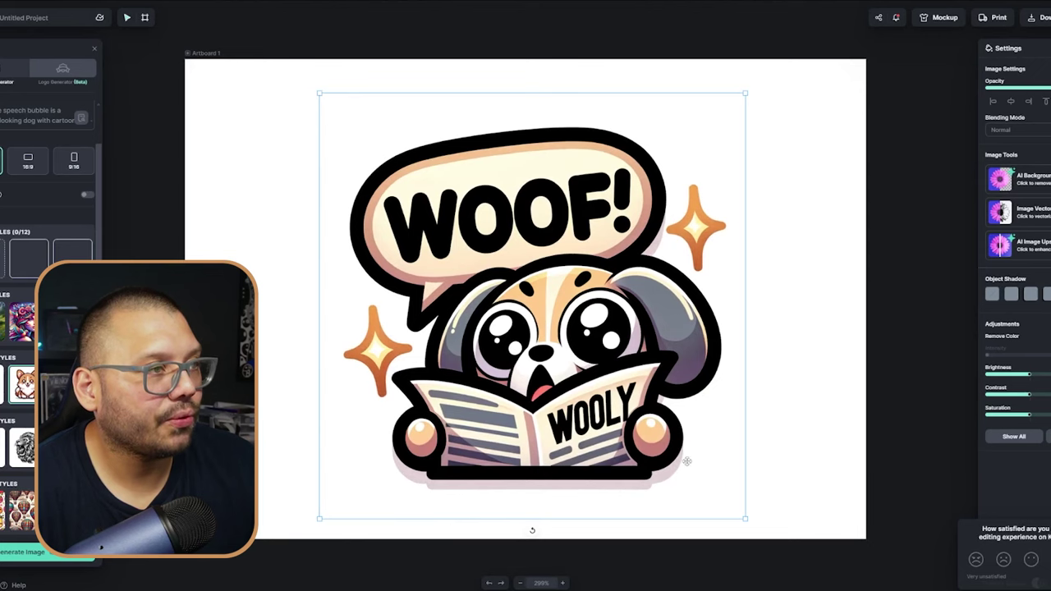
- Move the generated dog image up and scale it down, and reposition the "The Daily Woof" text further left on the artboard
{"action": "left_click_drag", "start_coordinate": [575, 456], "coordinate": [576, 408]}
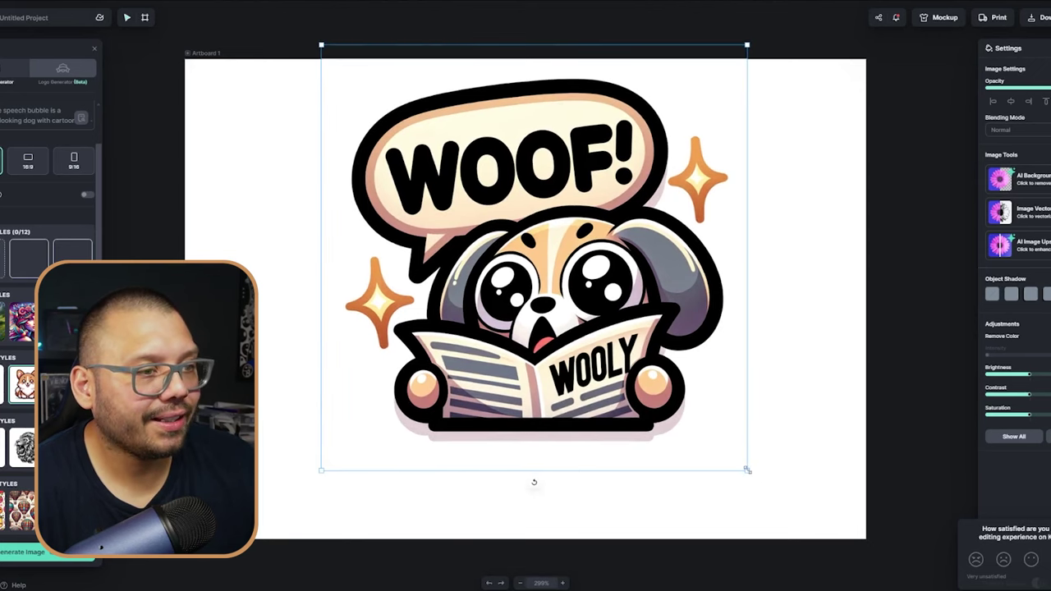
{"action": "left_click_drag", "start_coordinate": [747, 470], "coordinate": [701, 425]}
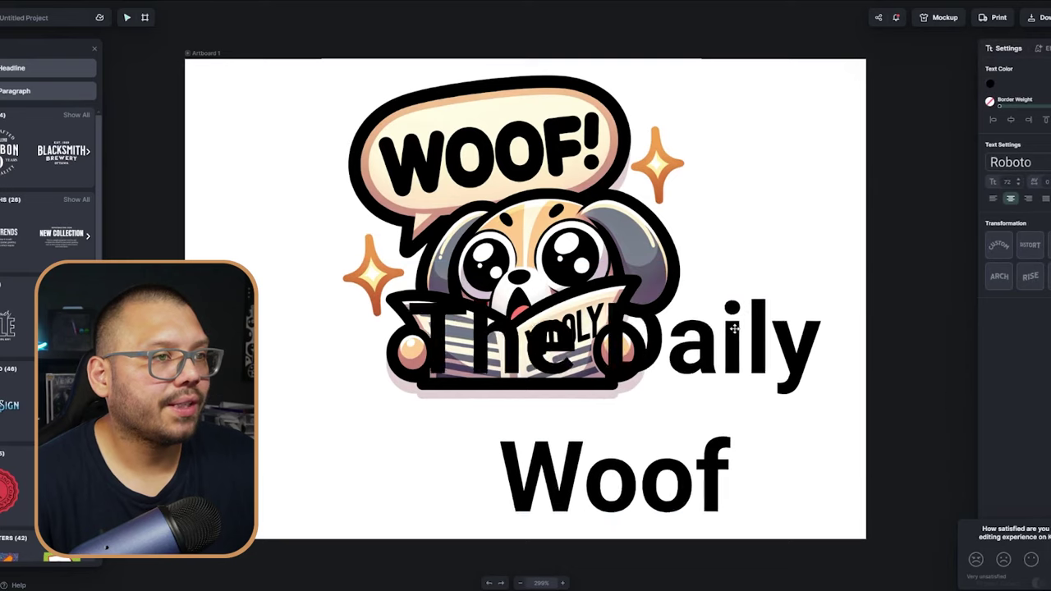
{"action": "left_click_drag", "start_coordinate": [756, 329], "coordinate": [667, 337]}
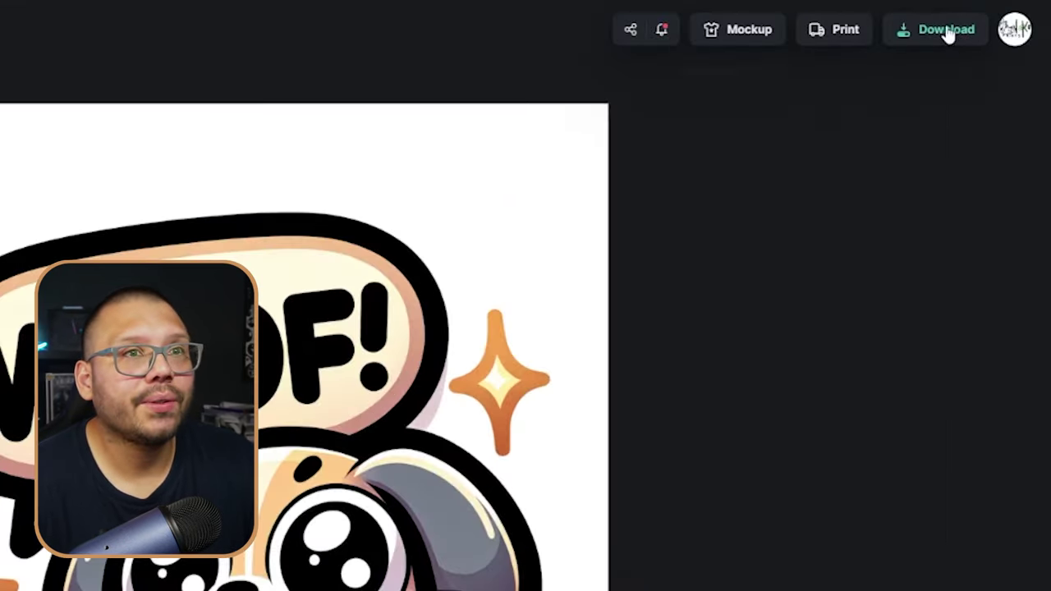
- Try downloading the logo as a PNG with Remove Background enabled, and check the exported file
{"action": "left_click", "coordinate": [948, 31]}
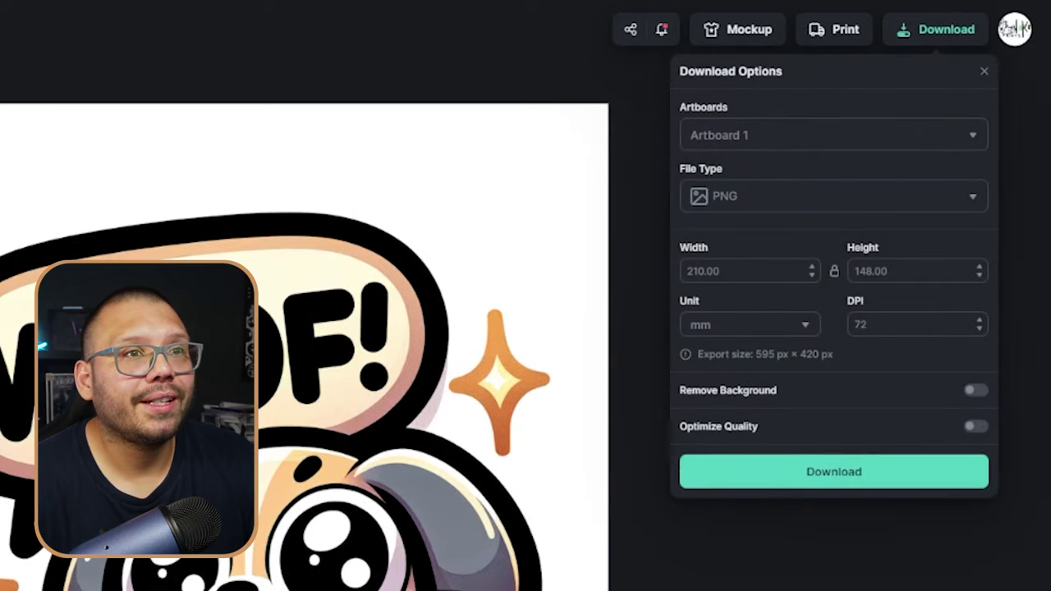
{"action": "left_click", "coordinate": [971, 394]}
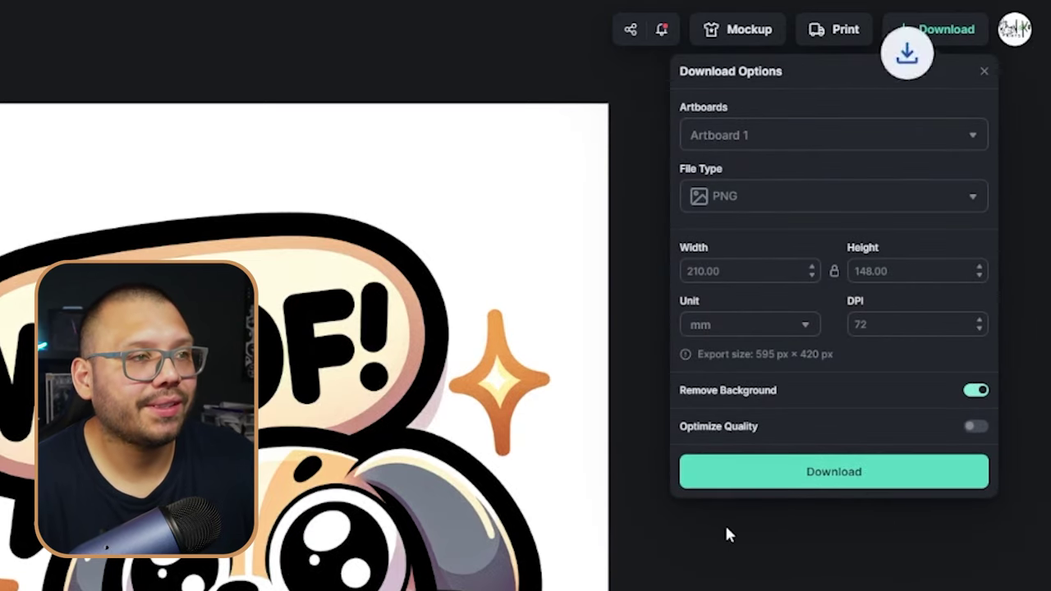
{"action": "left_click", "coordinate": [815, 30]}
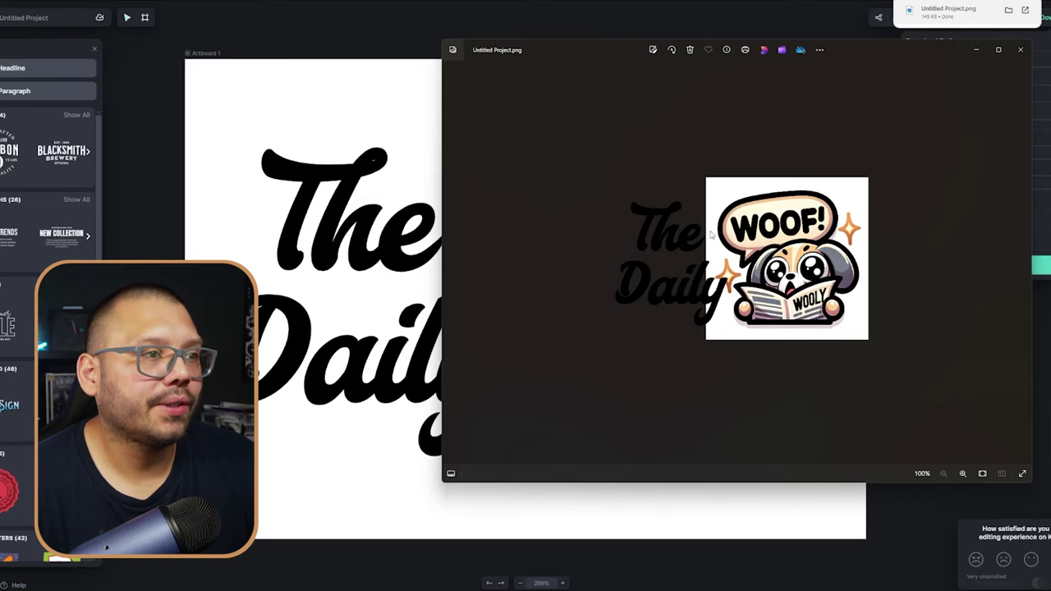
{"action": "left_click", "coordinate": [1021, 51]}
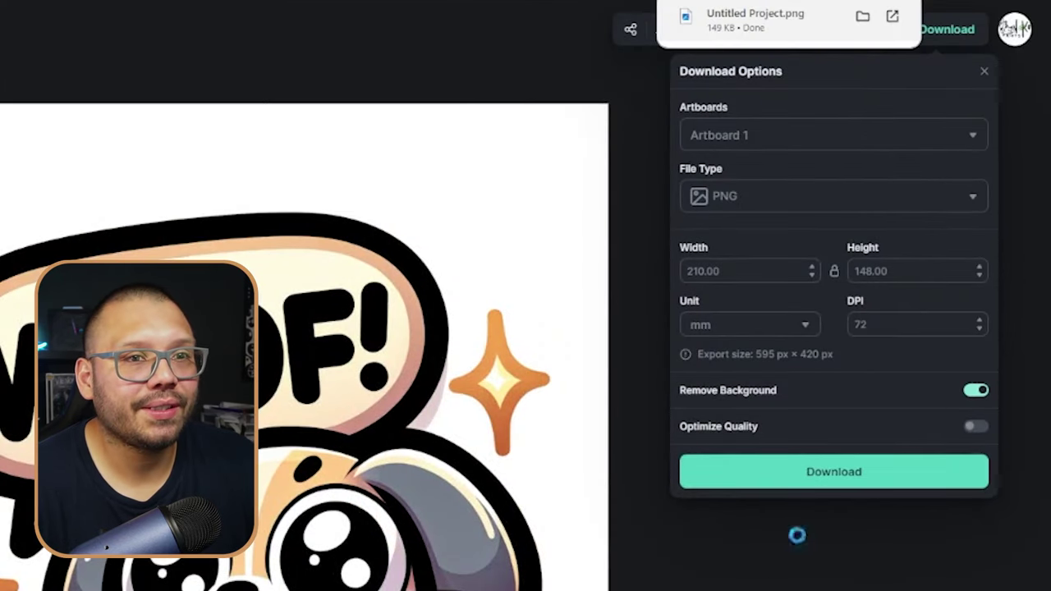
- Disable Remove Background, download the logo as a PNG again, and check the new file
{"action": "left_click", "coordinate": [978, 392]}
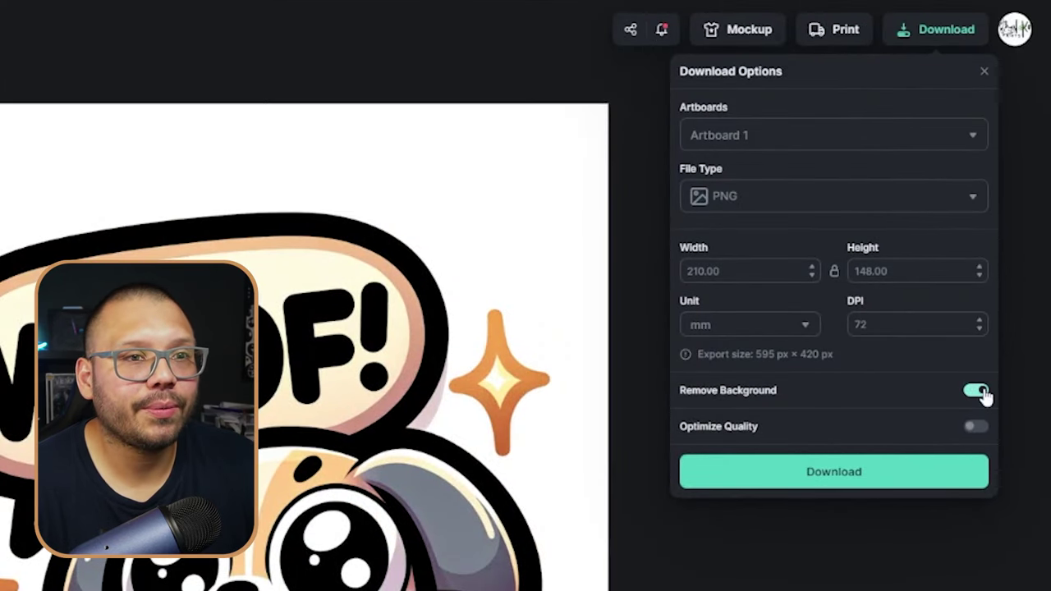
{"action": "left_click", "coordinate": [977, 391]}
{"action": "left_click", "coordinate": [934, 471]}
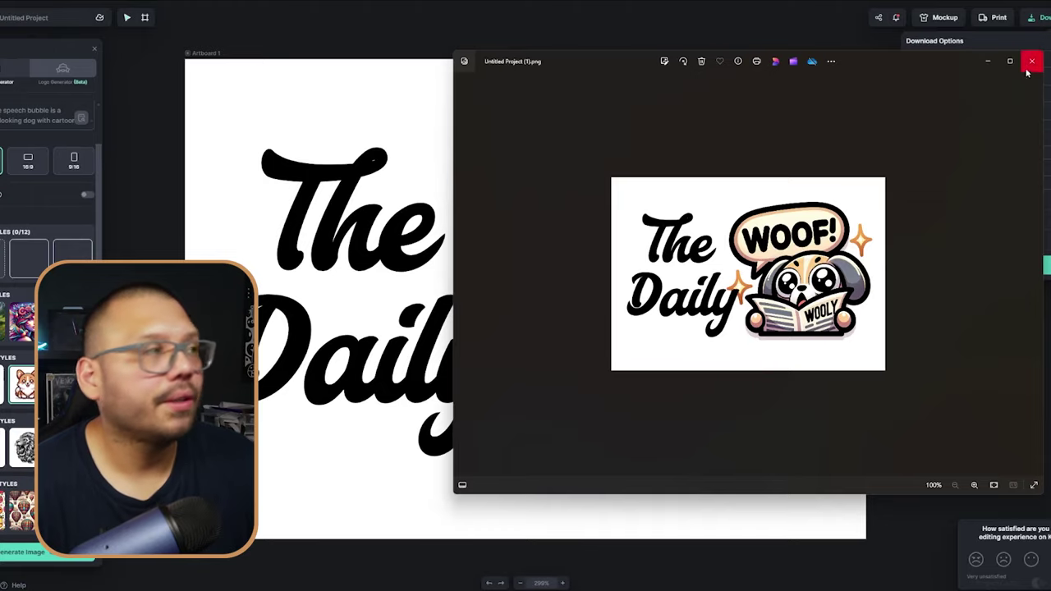
{"action": "left_click", "coordinate": [1028, 66]}
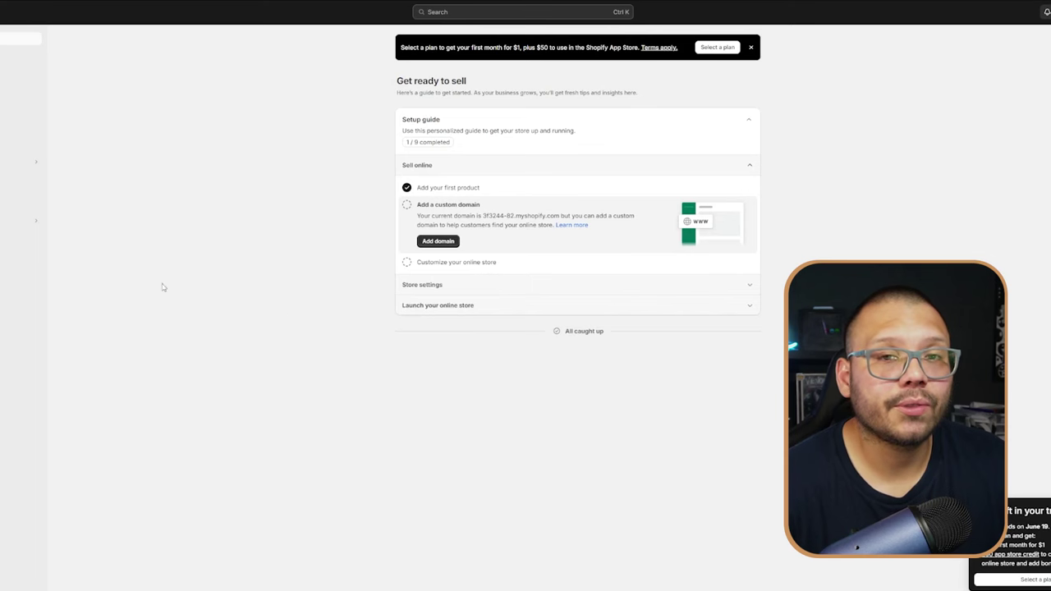
- Customize the current Shopify theme with the Untitled_Project_1 PNG as its logo, and adjust the desktop logo width
{"action": "left_click", "coordinate": [87, 246]}
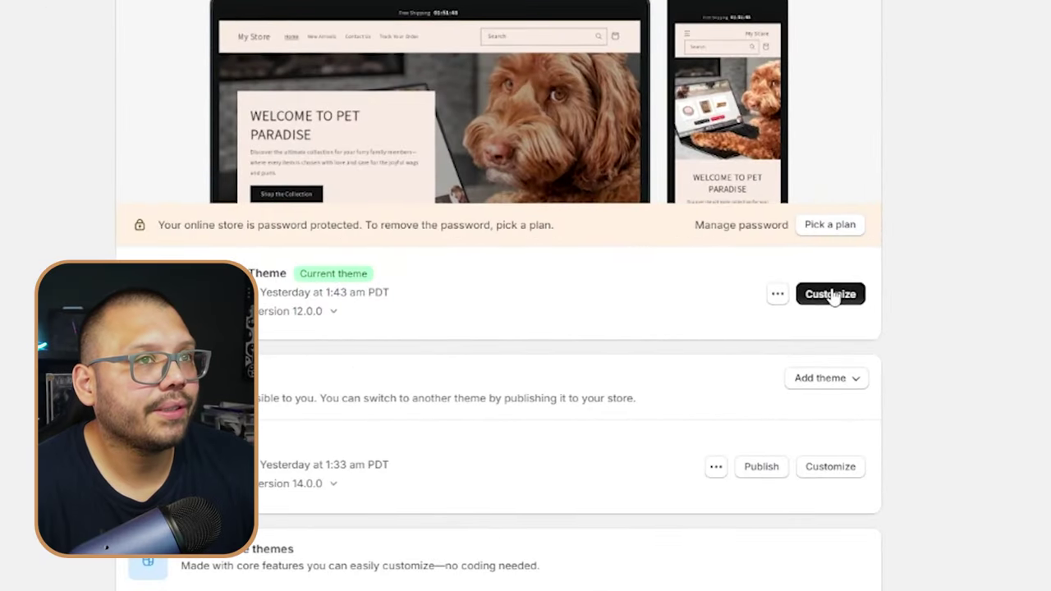
{"action": "left_click", "coordinate": [830, 294]}
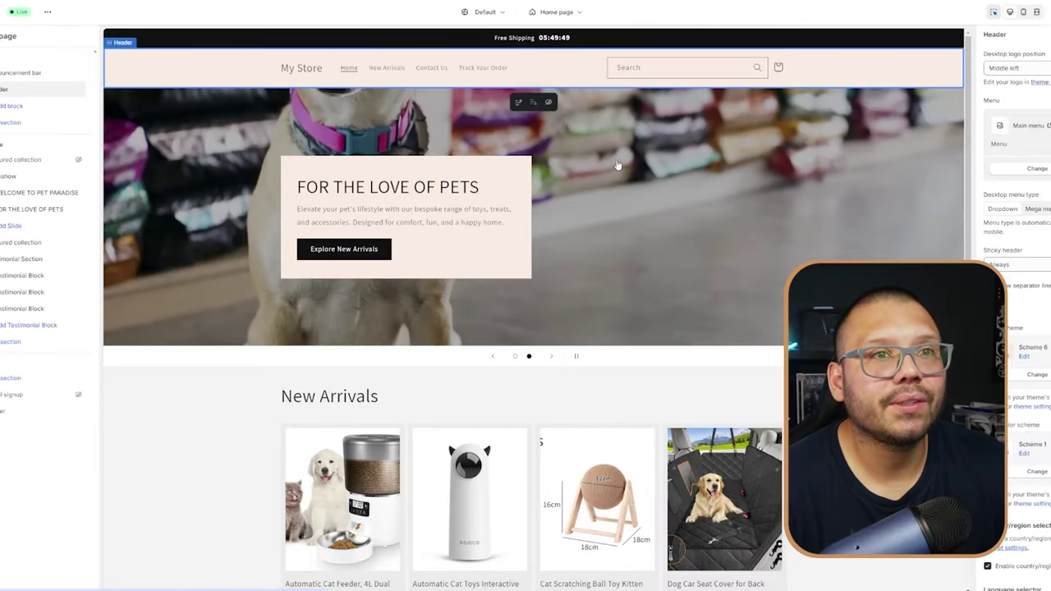
{"action": "left_click", "coordinate": [952, 185]}
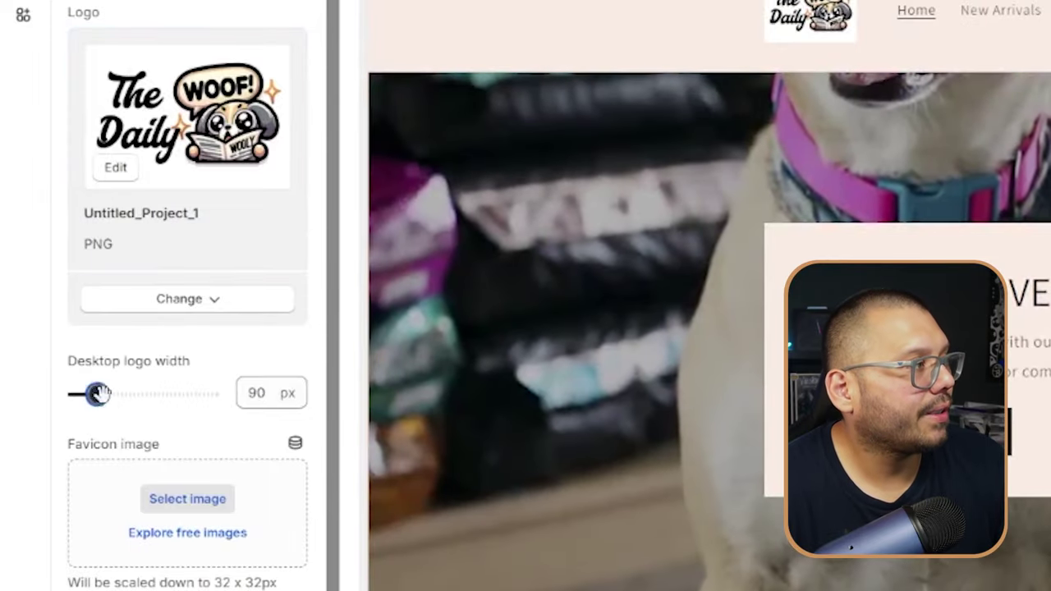
{"action": "mouse_move", "coordinate": [97, 394]}
{"action": "left_mouse_down"}
{"action": "mouse_move", "coordinate": [176, 394]}
{"action": "mouse_move", "coordinate": [103, 394]}
{"action": "left_mouse_up"}
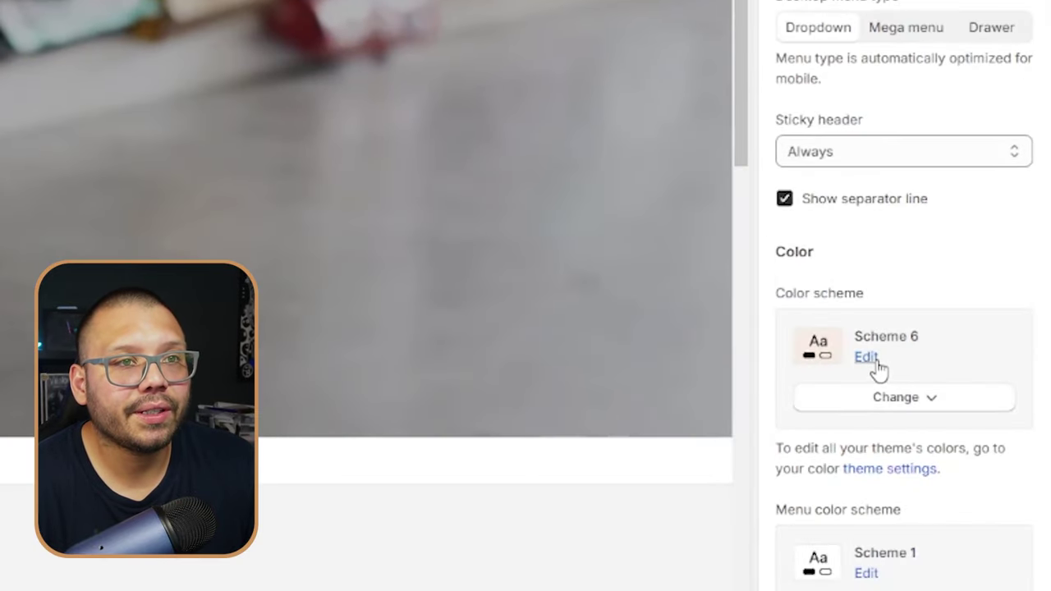
- Open the header's color Scheme 6 for editing and select its background color value
{"action": "left_click", "coordinate": [869, 362]}
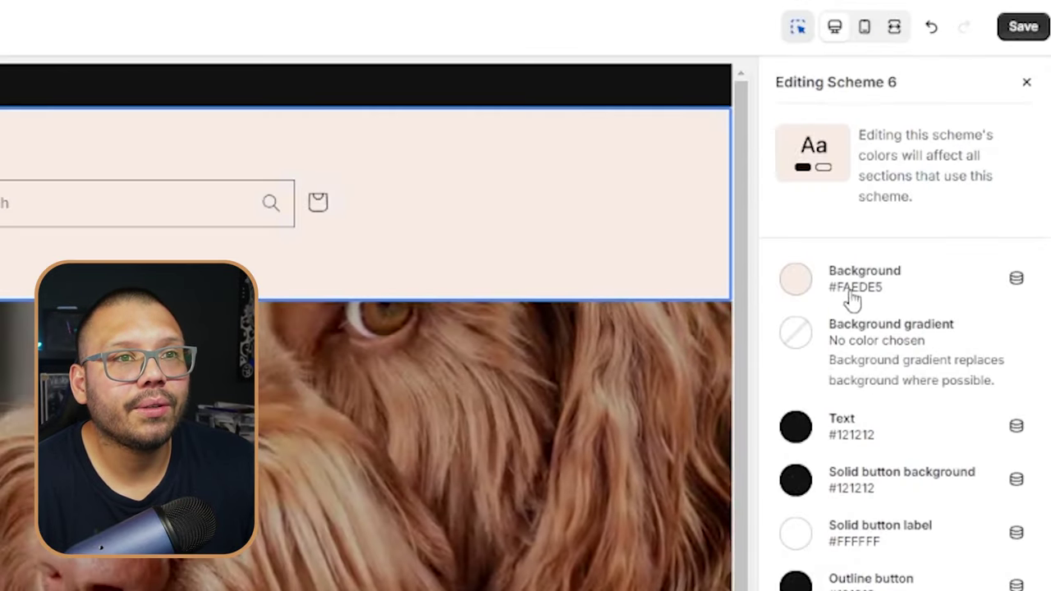
{"action": "triple_click", "coordinate": [858, 292]}
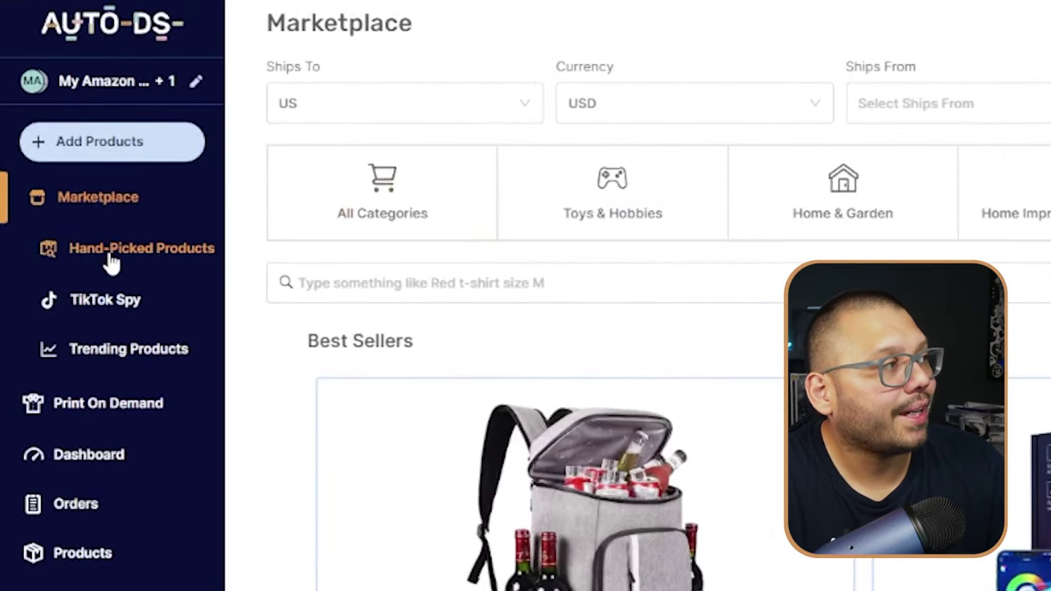
- Switch to AutoDS, view the Hand-Picked Products in the Marketplace, and browse the Trending Products
{"action": "left_click", "coordinate": [111, 260]}
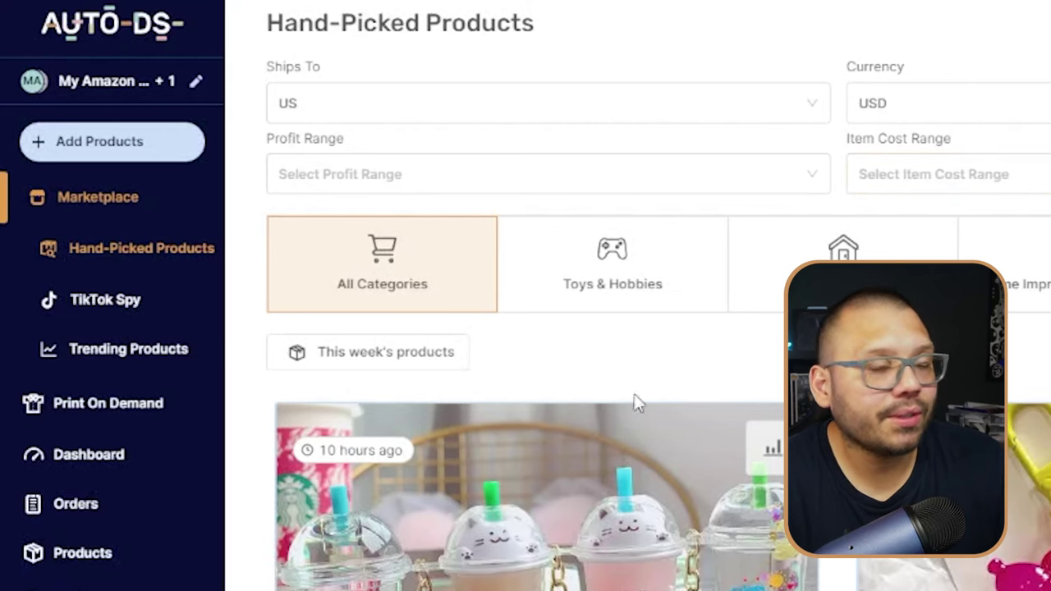
{"action": "left_click", "coordinate": [141, 351]}
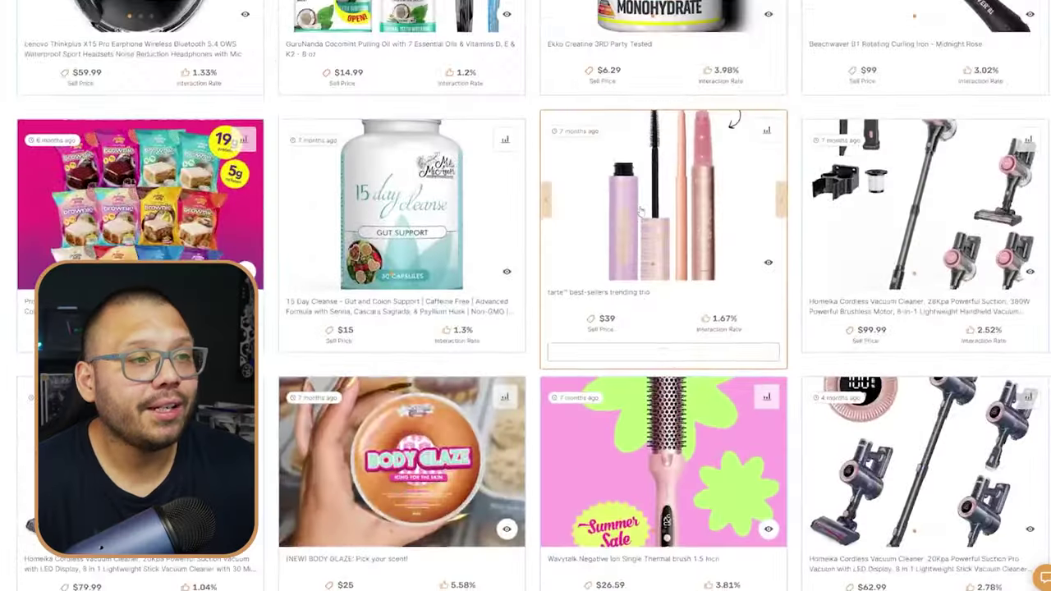
{"action": "scroll", "coordinate": [584, 250], "scroll_direction": "down", "scroll_amount": 8}
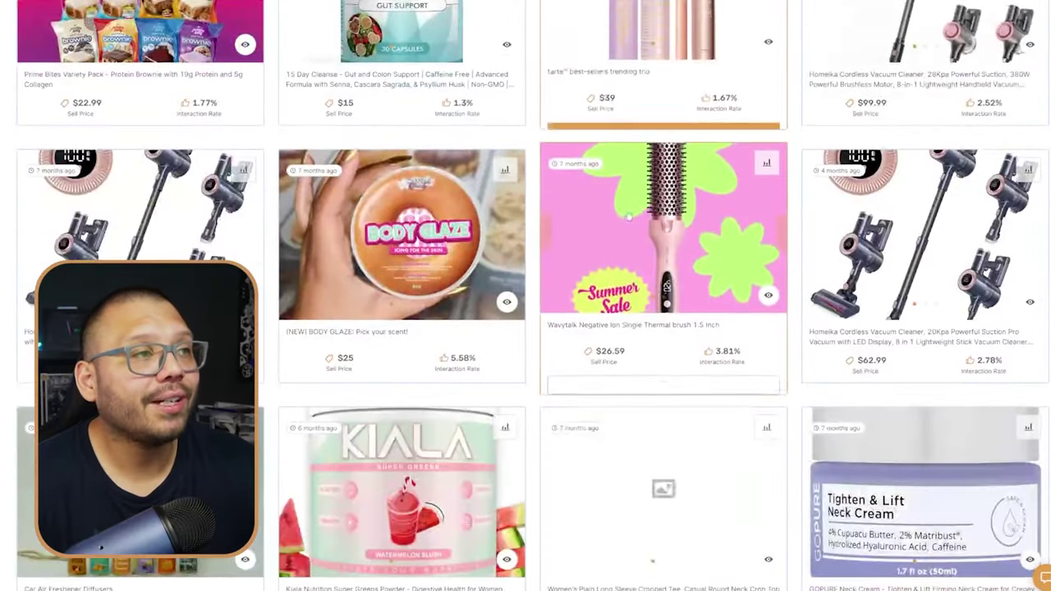
{"action": "scroll", "coordinate": [585, 249], "scroll_direction": "down", "scroll_amount": 10}
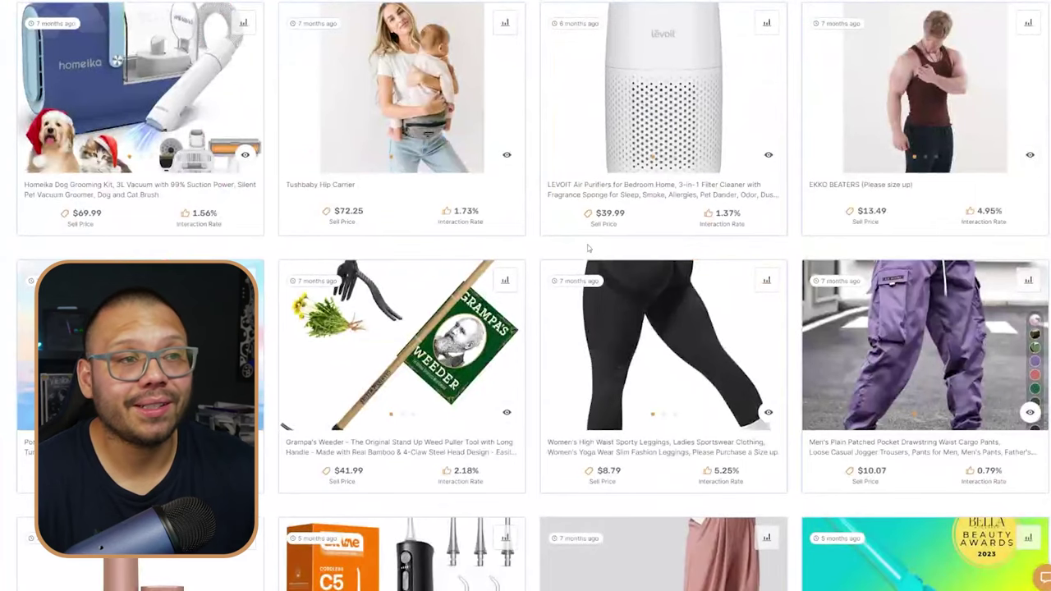
{"action": "scroll", "coordinate": [591, 252], "scroll_direction": "down", "scroll_amount": 2}
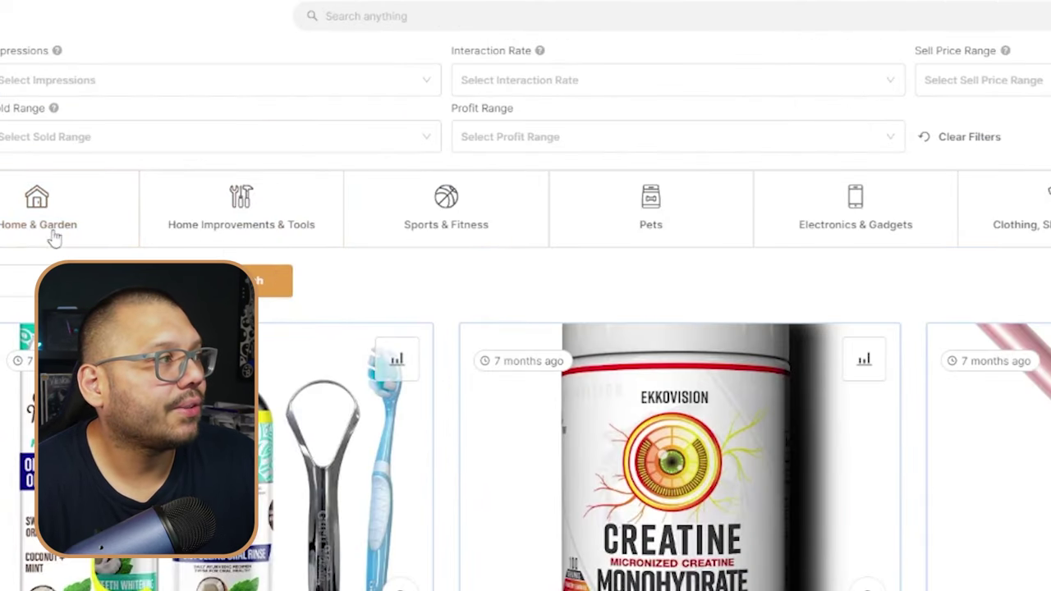
- Filter the trending products to the Pets category and look through the items with their sell prices and interaction rates
{"action": "left_click", "coordinate": [675, 227]}
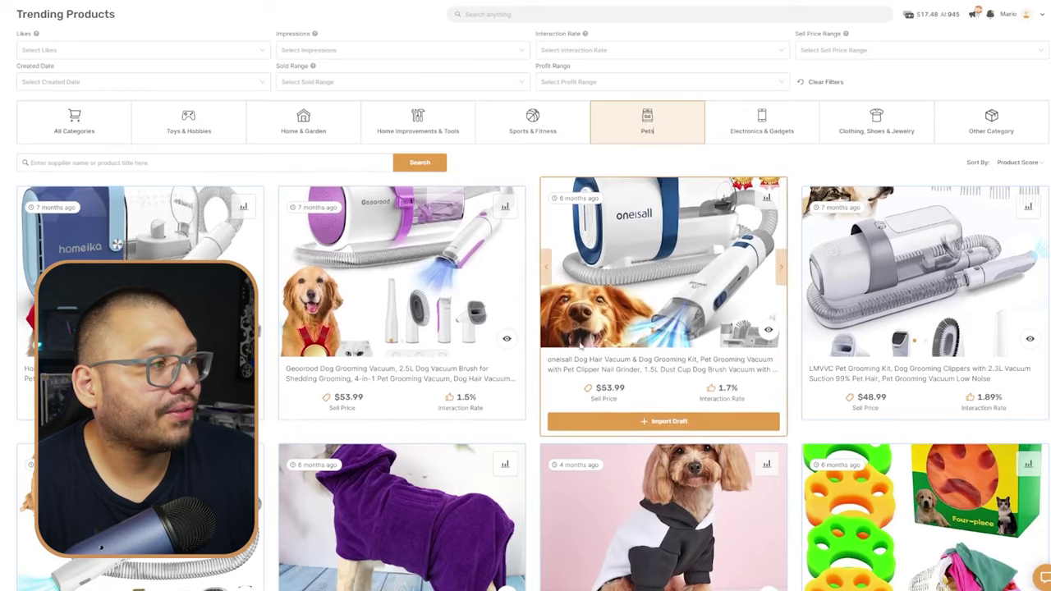
{"action": "scroll", "coordinate": [798, 248], "scroll_direction": "down", "scroll_amount": 2}
{"action": "scroll", "coordinate": [799, 248], "scroll_direction": "up", "scroll_amount": 1}
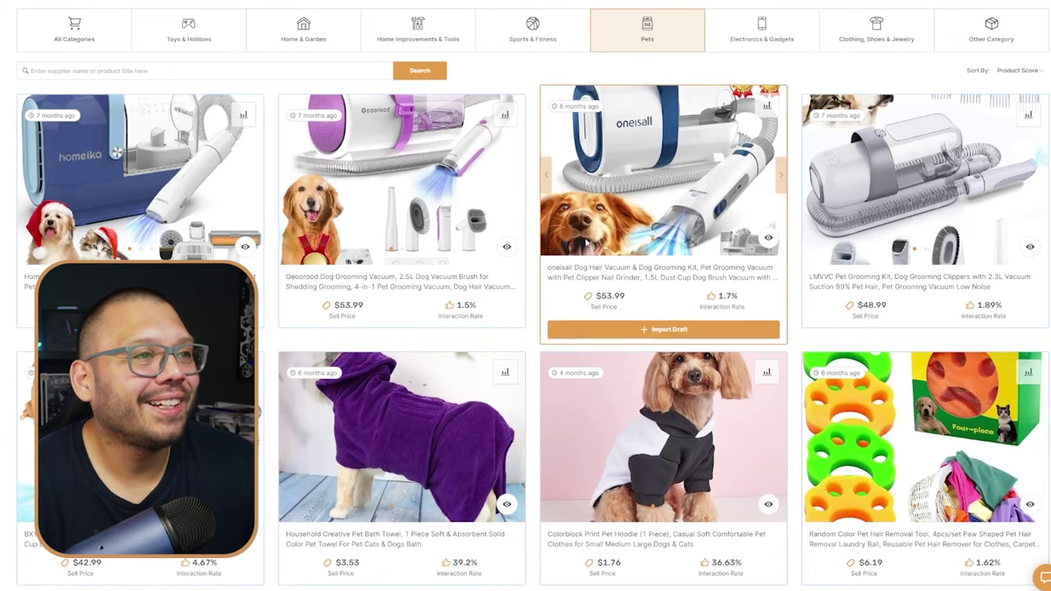
{"action": "scroll", "coordinate": [148, 296], "scroll_direction": "down", "scroll_amount": 3}
{"action": "scroll", "coordinate": [184, 204], "scroll_direction": "up", "scroll_amount": 3}
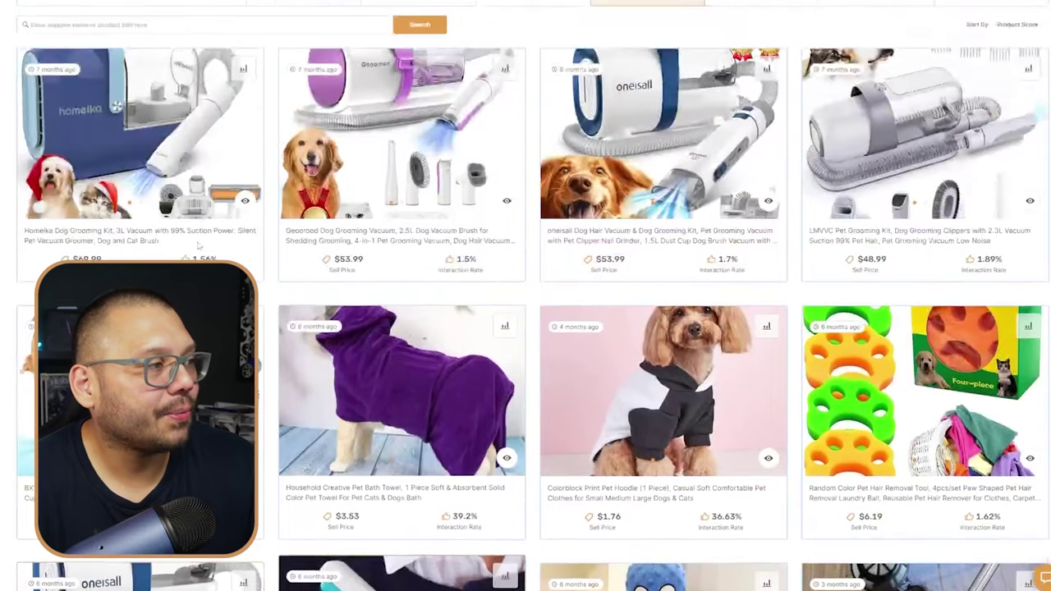
{"action": "scroll", "coordinate": [187, 212], "scroll_direction": "down", "scroll_amount": 5}
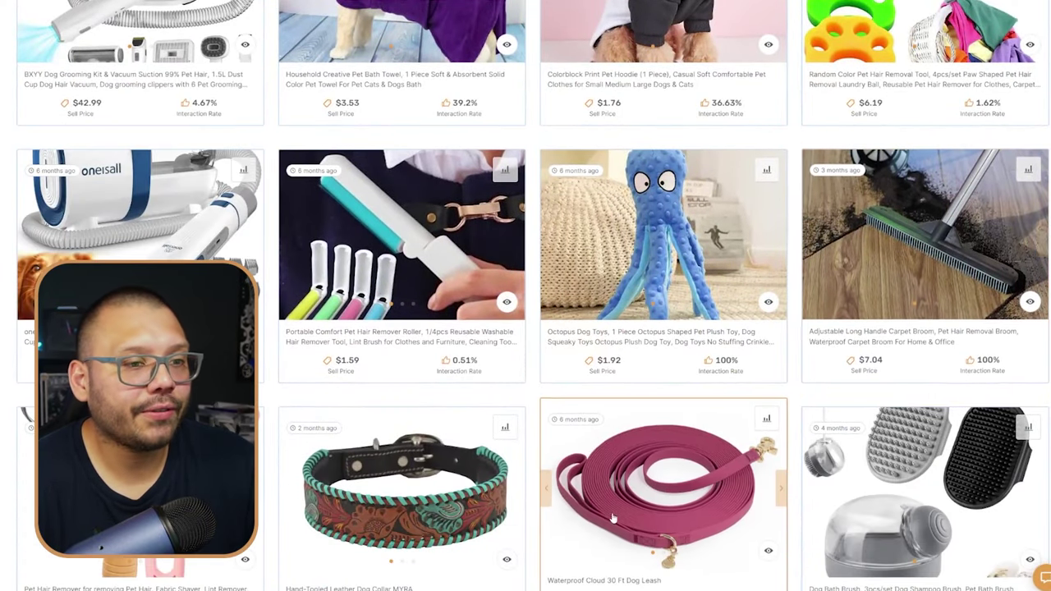
{"action": "scroll", "coordinate": [890, 423], "scroll_direction": "down", "scroll_amount": 1}
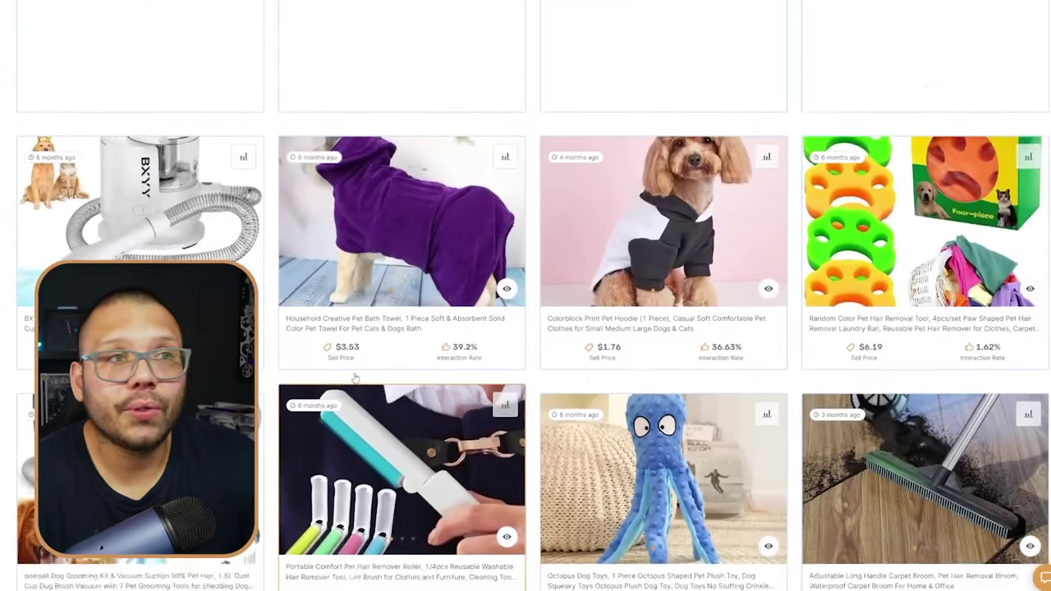
{"action": "scroll", "coordinate": [626, 354], "scroll_direction": "up", "scroll_amount": 1}
{"action": "scroll", "coordinate": [626, 354], "scroll_direction": "down", "scroll_amount": 2}
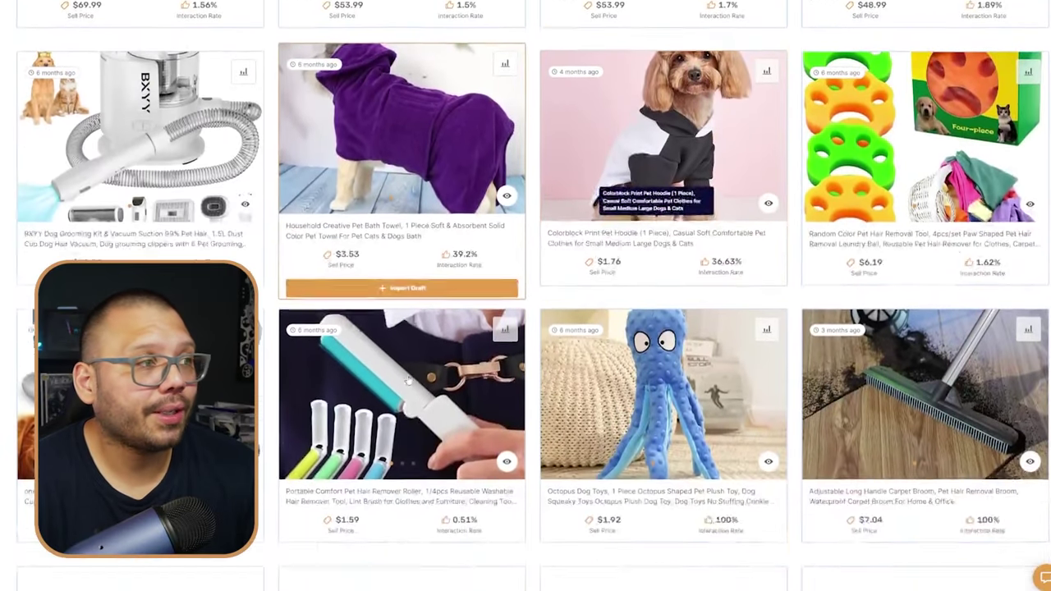
{"action": "scroll", "coordinate": [625, 355], "scroll_direction": "up", "scroll_amount": 1}
{"action": "scroll", "coordinate": [403, 198], "scroll_direction": "up", "scroll_amount": 4}
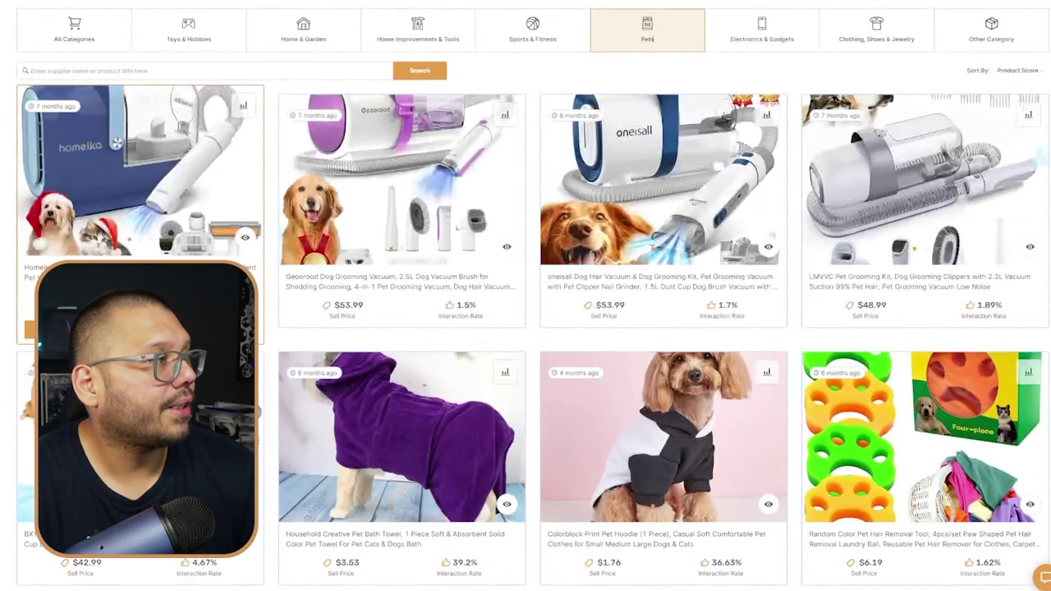
- Open the oneisall Dog Hair Vacuum & Dog Grooming Kit and examine its sales, distribution and ad details
{"action": "mouse_move", "coordinate": [404, 198]}
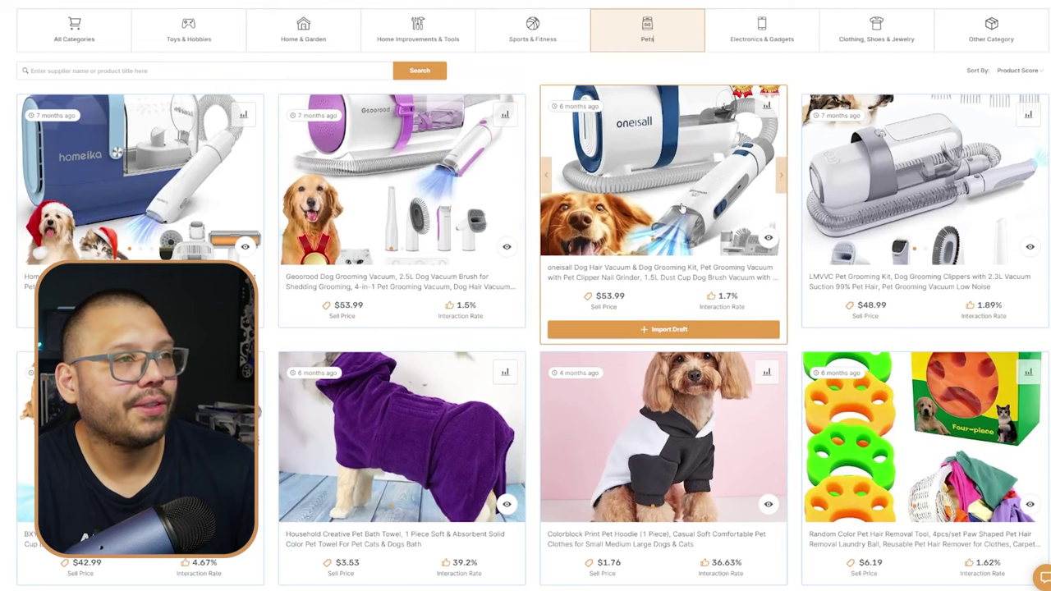
{"action": "left_click", "coordinate": [643, 280]}
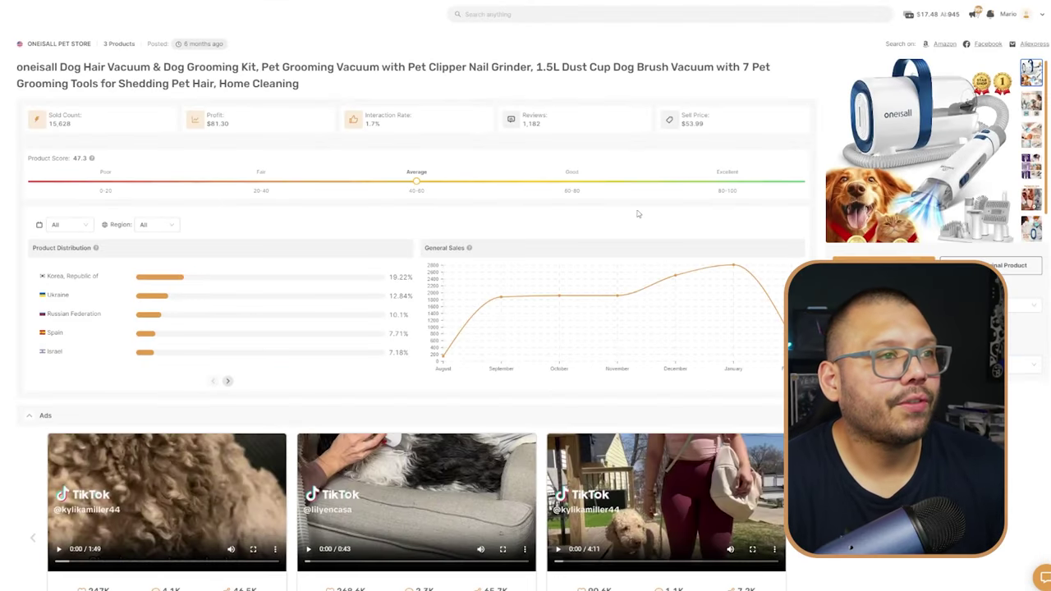
{"action": "scroll", "coordinate": [644, 450], "scroll_direction": "down", "scroll_amount": 1}
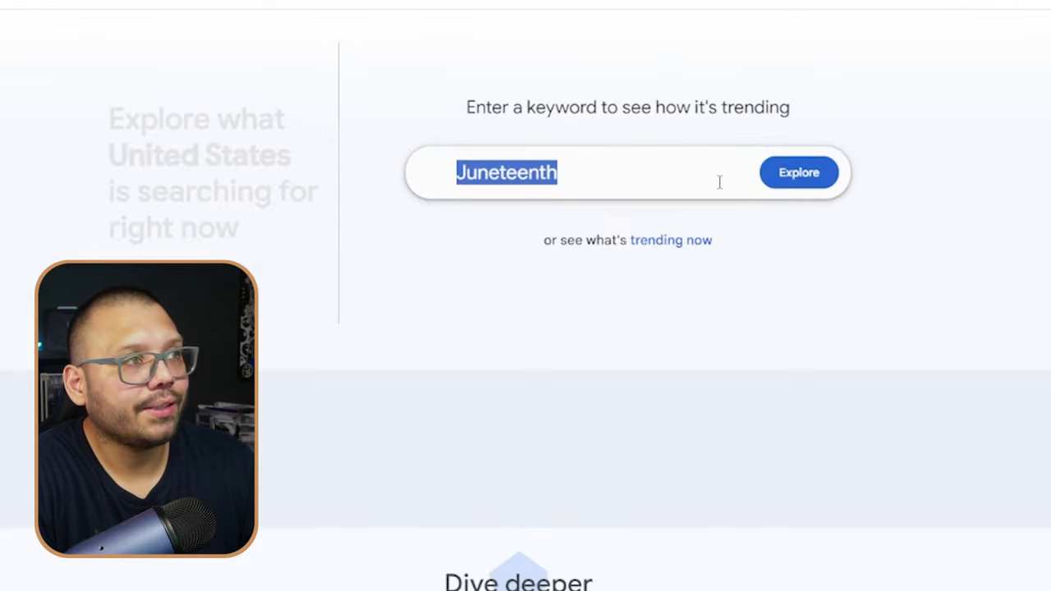
- Switch to Google Trends, explore the search term "pet vacuum", and set the time range to the past 5 years
{"action": "type", "text": "pet vacuum"}
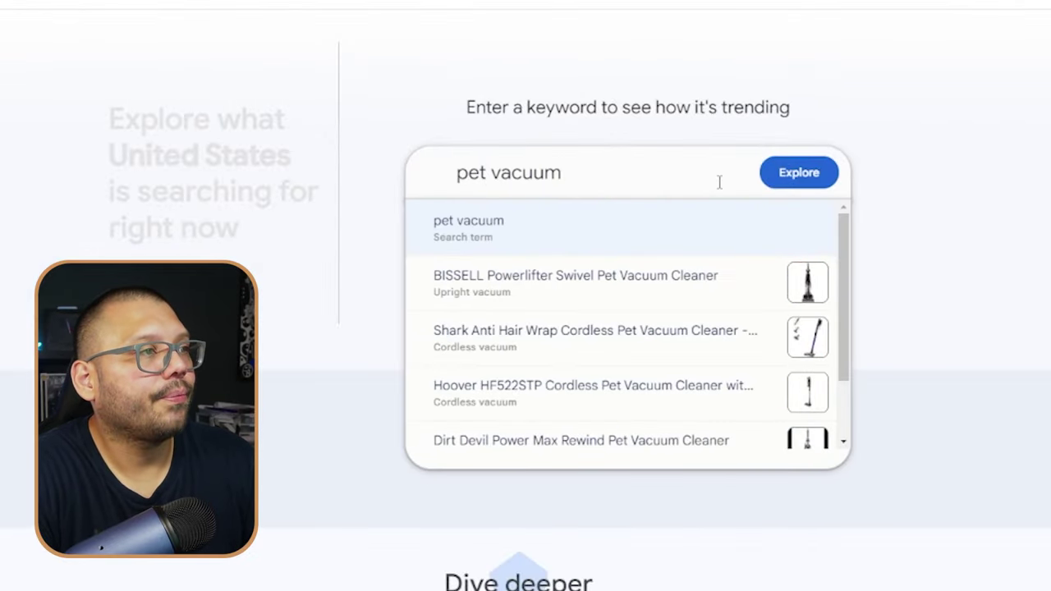
{"action": "key", "text": "Return"}
{"action": "left_click", "coordinate": [481, 168]}
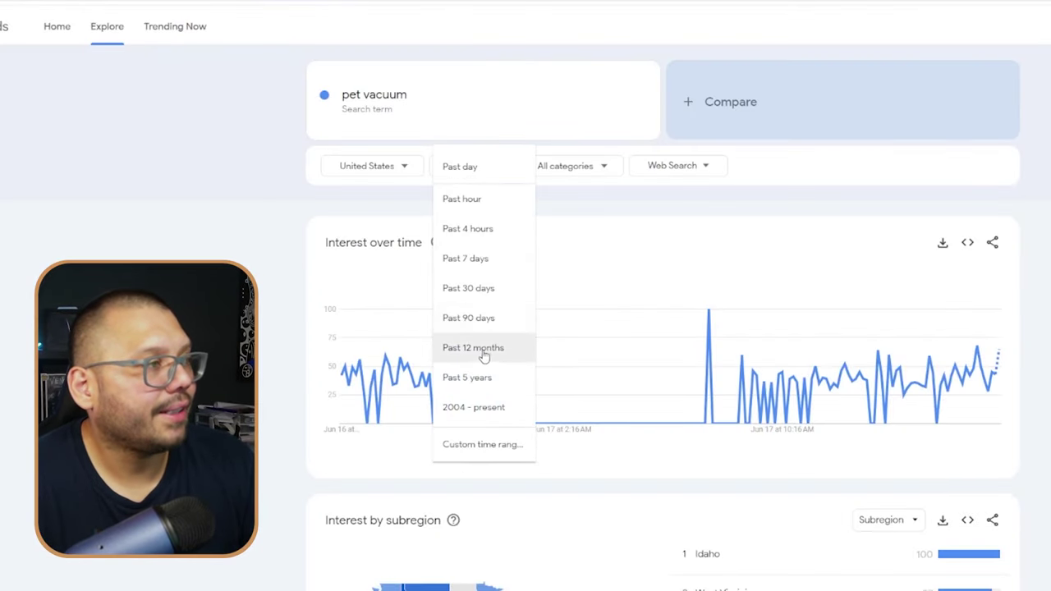
{"action": "left_click", "coordinate": [500, 377]}
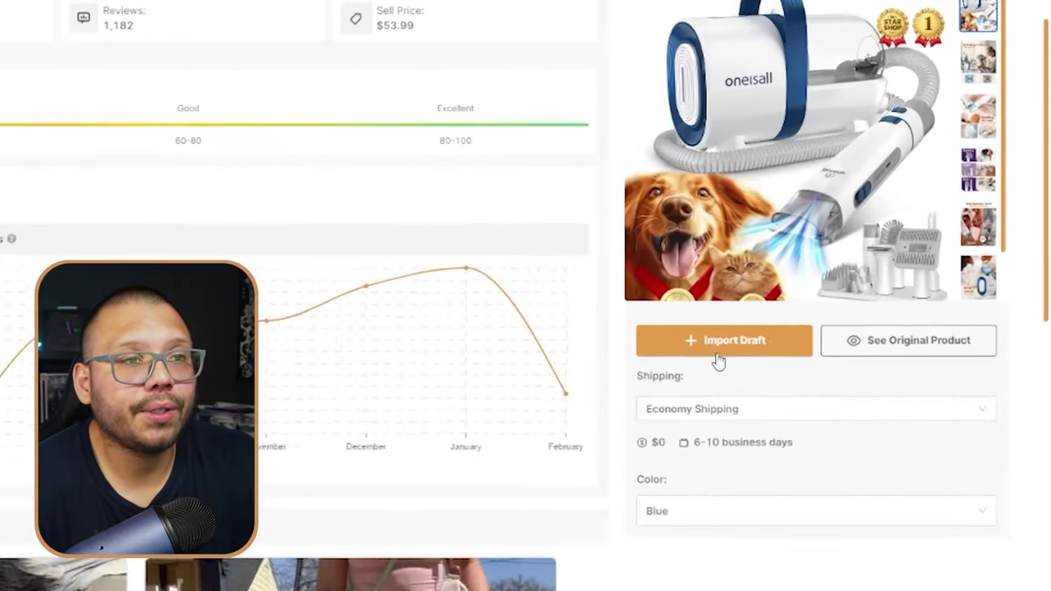
- Switch back to AutoDS and import the oneisall grooming vacuum as a draft into the Shopify store 3f3244 82
{"action": "left_click", "coordinate": [873, 213]}
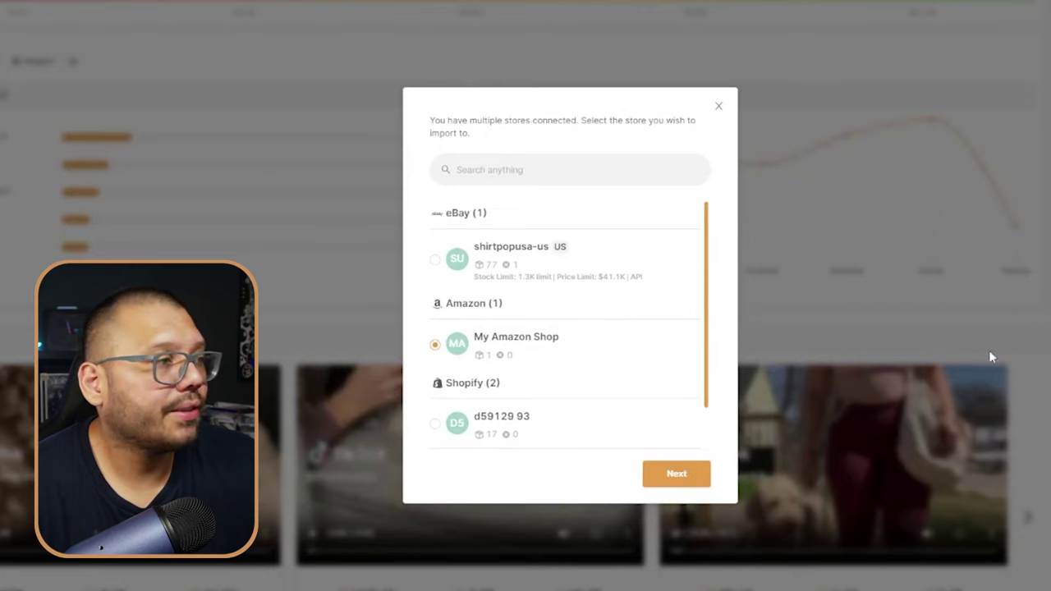
{"action": "scroll", "coordinate": [448, 433], "scroll_direction": "down", "scroll_amount": 1}
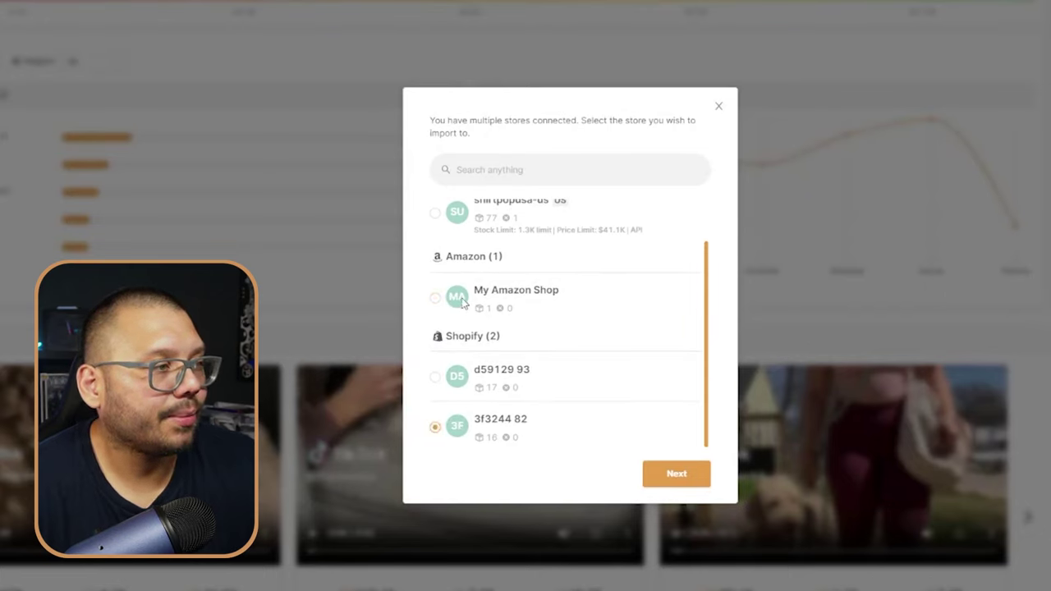
{"action": "left_click", "coordinate": [671, 481]}
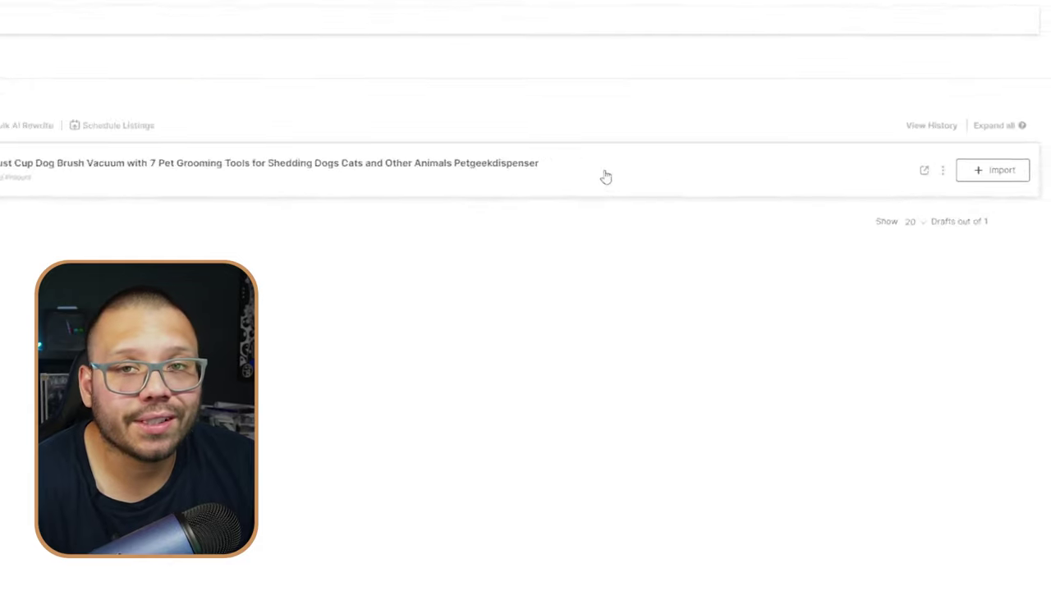
- Open the imported grooming vacuum draft and examine its collections, shipping methods and product description
{"action": "left_click", "coordinate": [973, 147]}
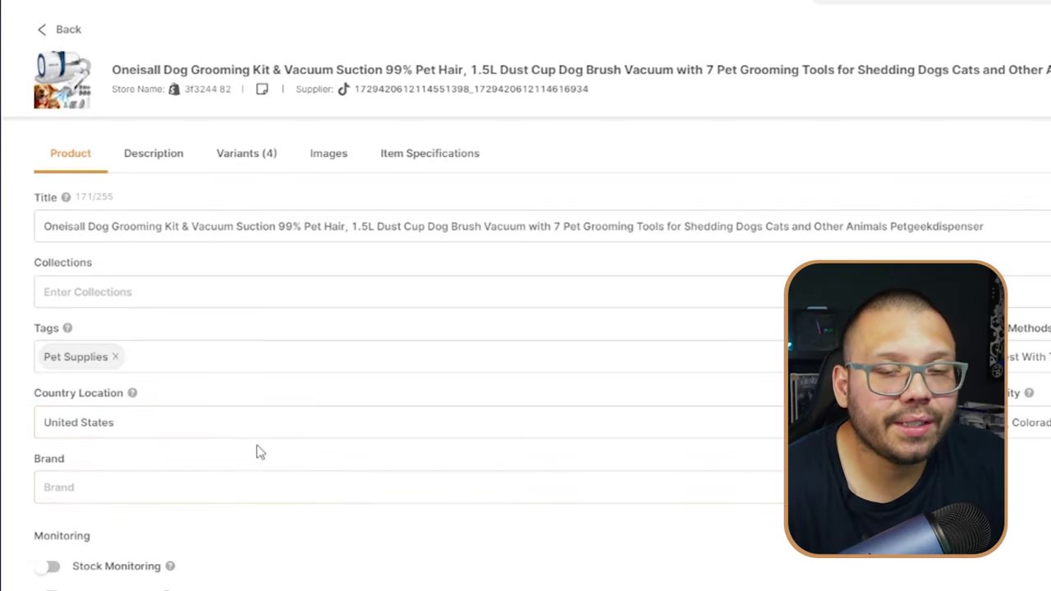
{"action": "left_click", "coordinate": [87, 294]}
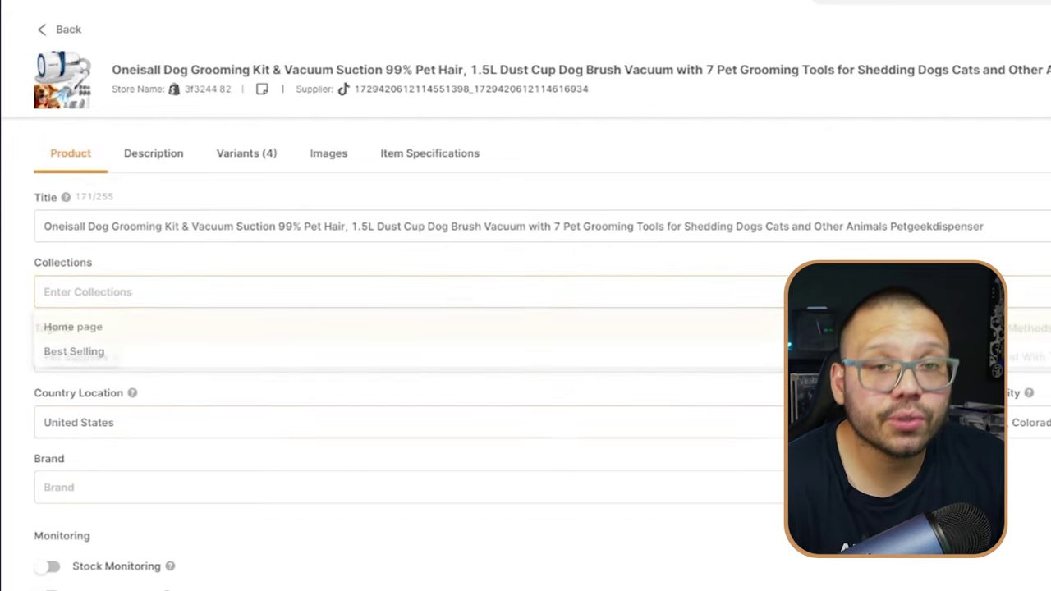
{"action": "left_click", "coordinate": [1026, 526]}
{"action": "left_click", "coordinate": [1040, 358]}
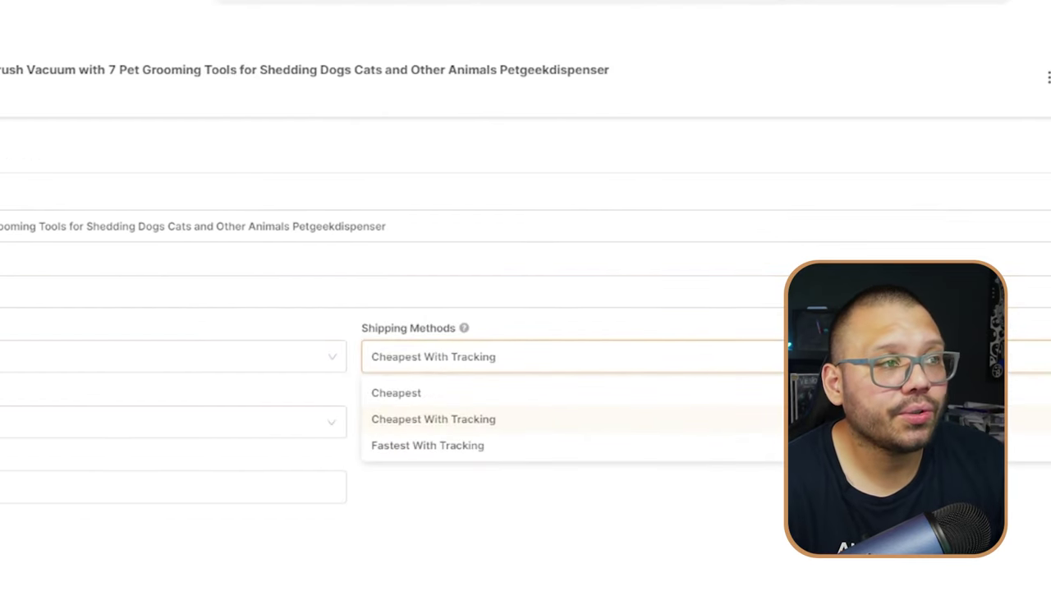
{"action": "key", "text": "Escape"}
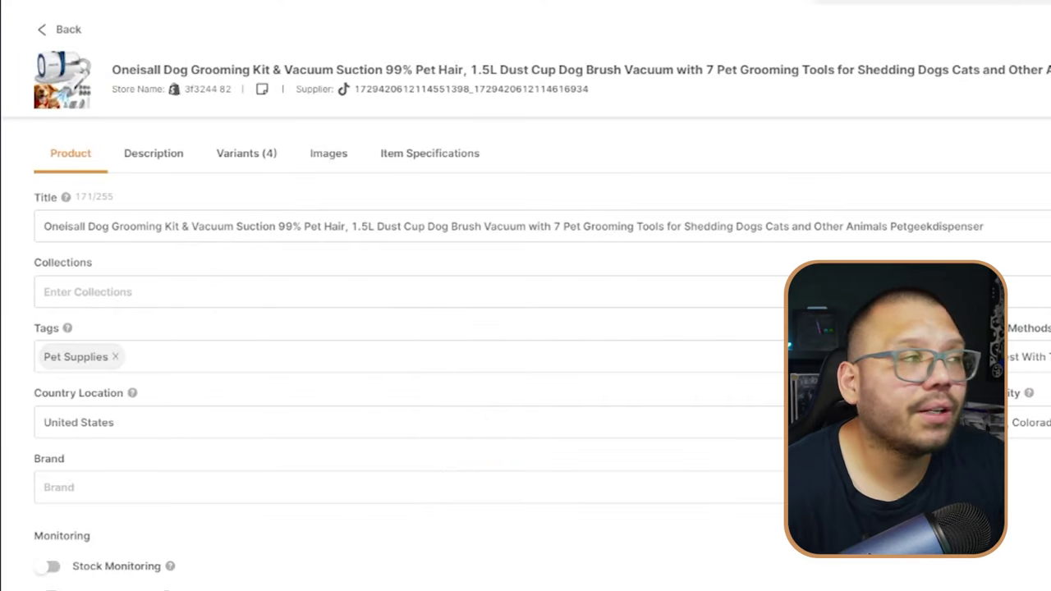
{"action": "left_click", "coordinate": [143, 164]}
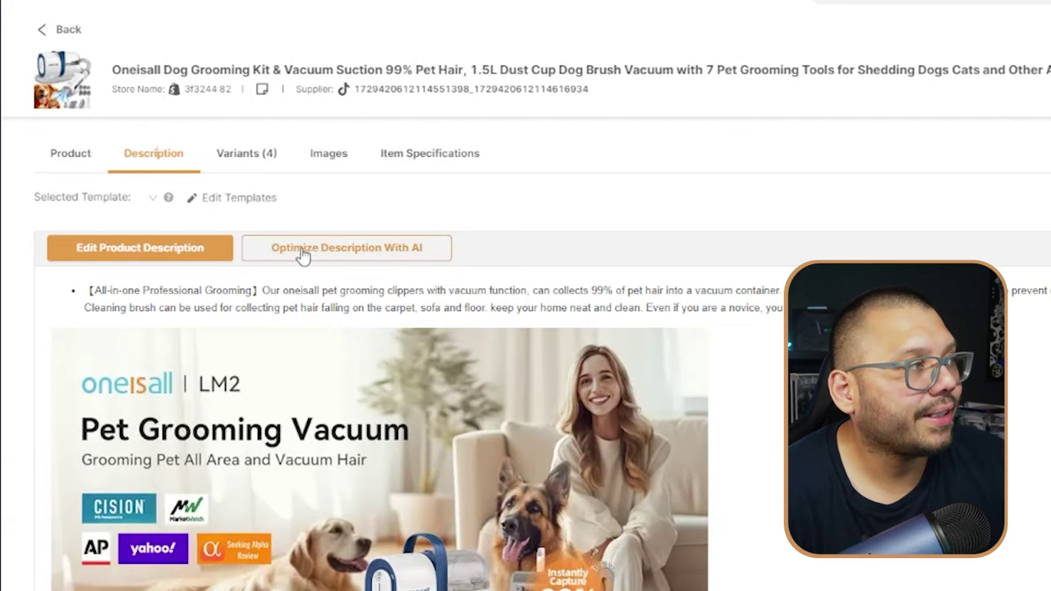
- Open the AI title generator for the draft, set the tone to Make It Sound More Sellable, and open the temperature options
{"action": "left_click", "coordinate": [71, 152]}
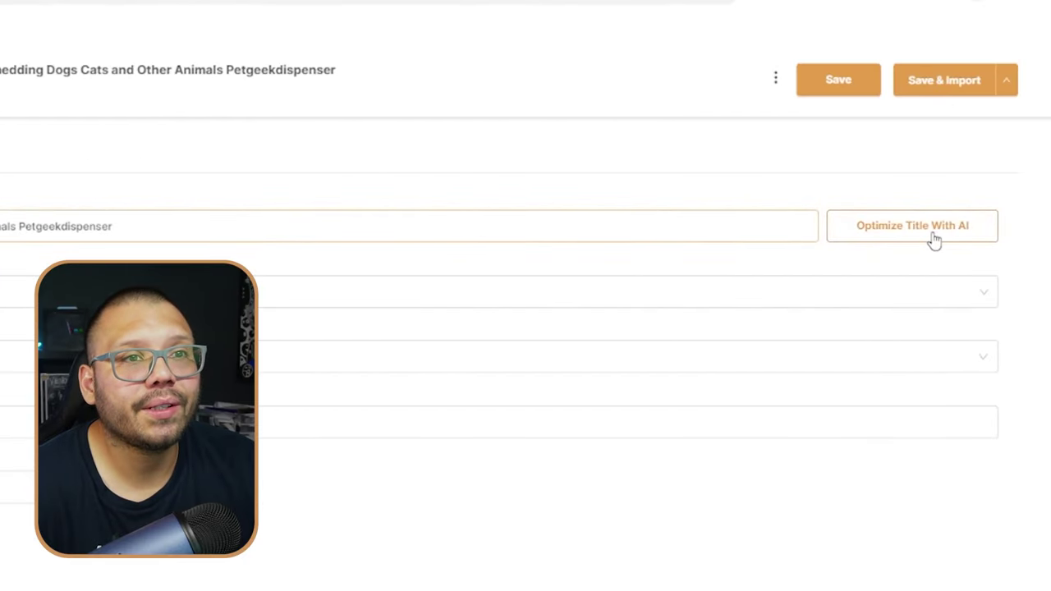
{"action": "left_click", "coordinate": [899, 220]}
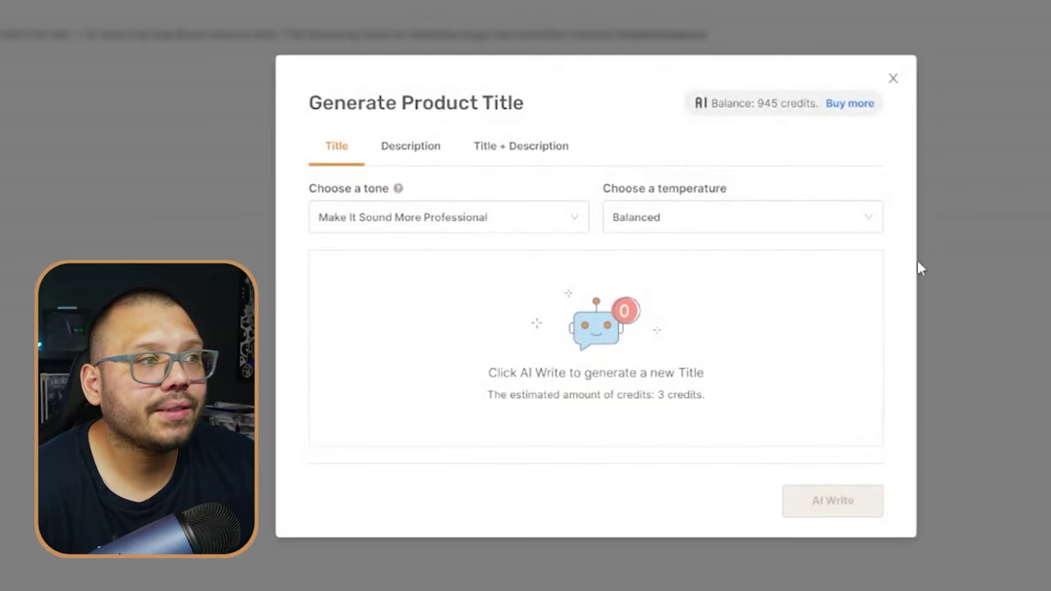
{"action": "left_click", "coordinate": [403, 149]}
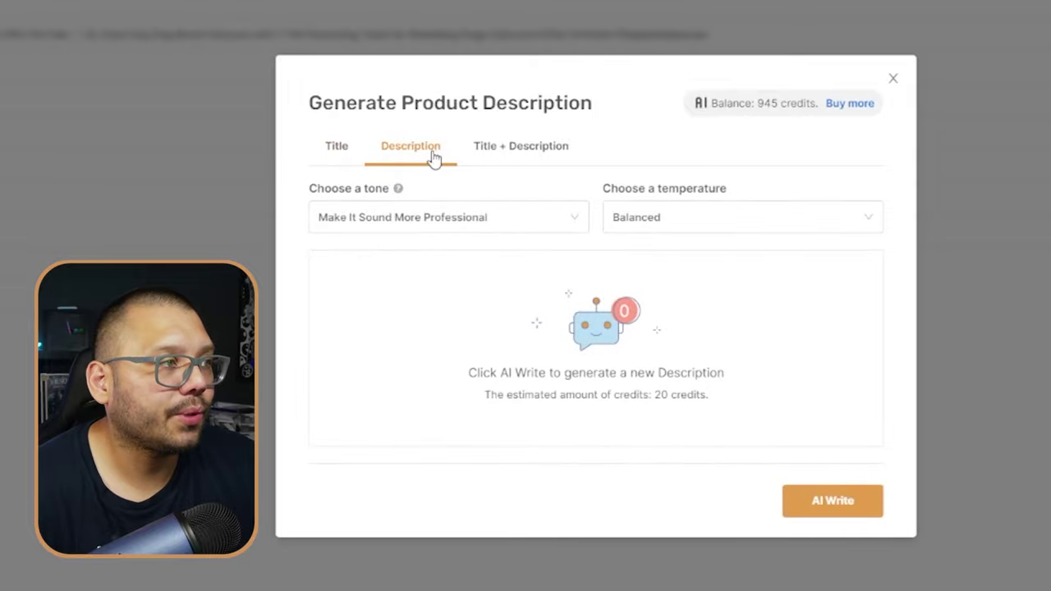
{"action": "left_click", "coordinate": [521, 151]}
{"action": "left_click", "coordinate": [342, 115]}
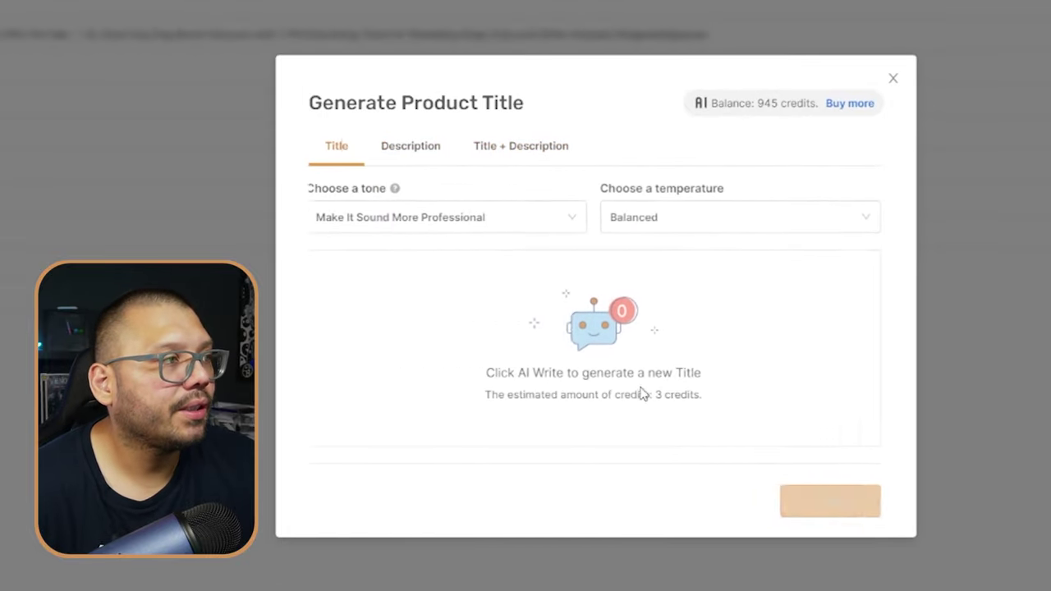
{"action": "left_click", "coordinate": [369, 220]}
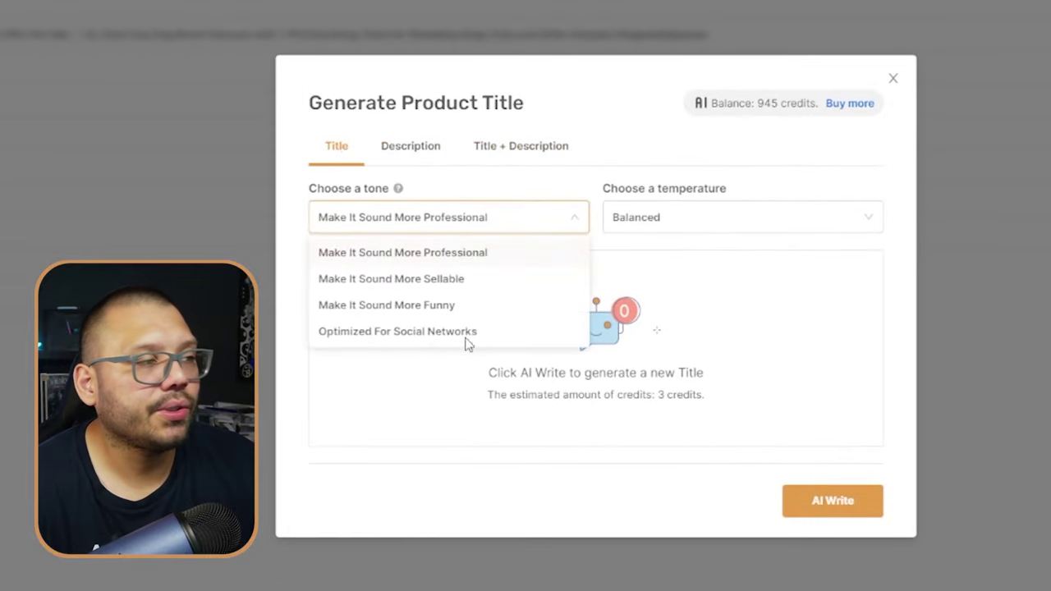
{"action": "left_click", "coordinate": [444, 281]}
{"action": "left_click", "coordinate": [663, 227]}
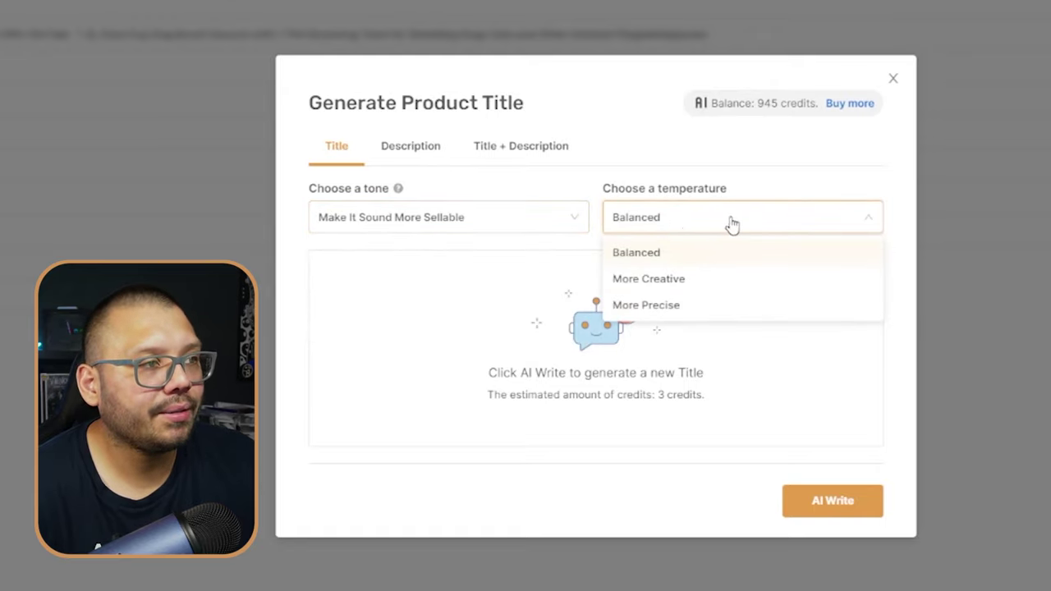
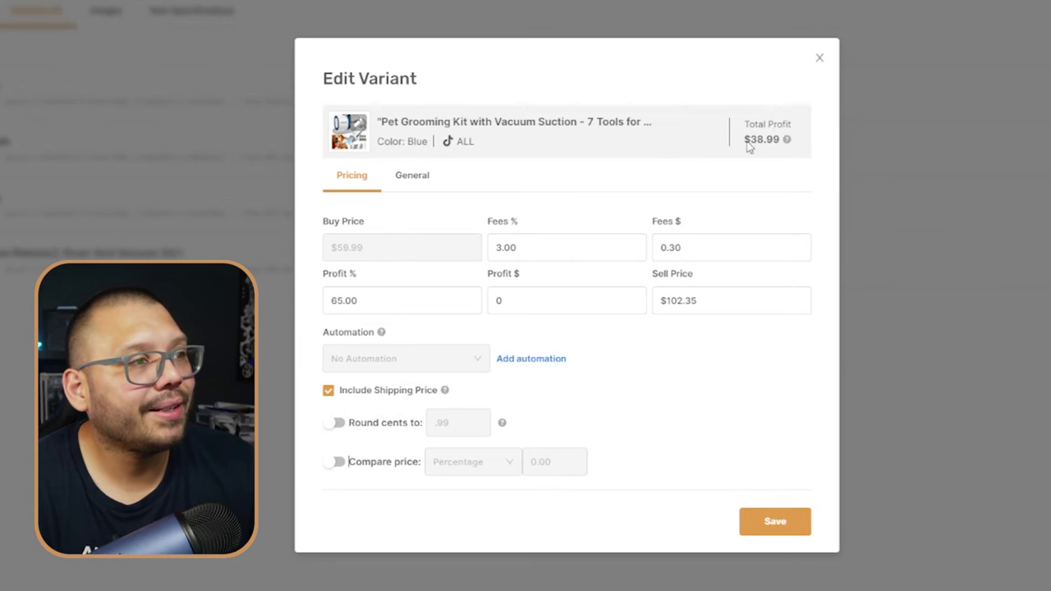
- Check the Blue variant's total profit, fee percentage and pricing, and save and import the product to the store
{"action": "left_click_drag", "start_coordinate": [743, 139], "coordinate": [785, 140]}
{"action": "left_click", "coordinate": [533, 246]}
{"action": "double_click", "coordinate": [532, 246]}
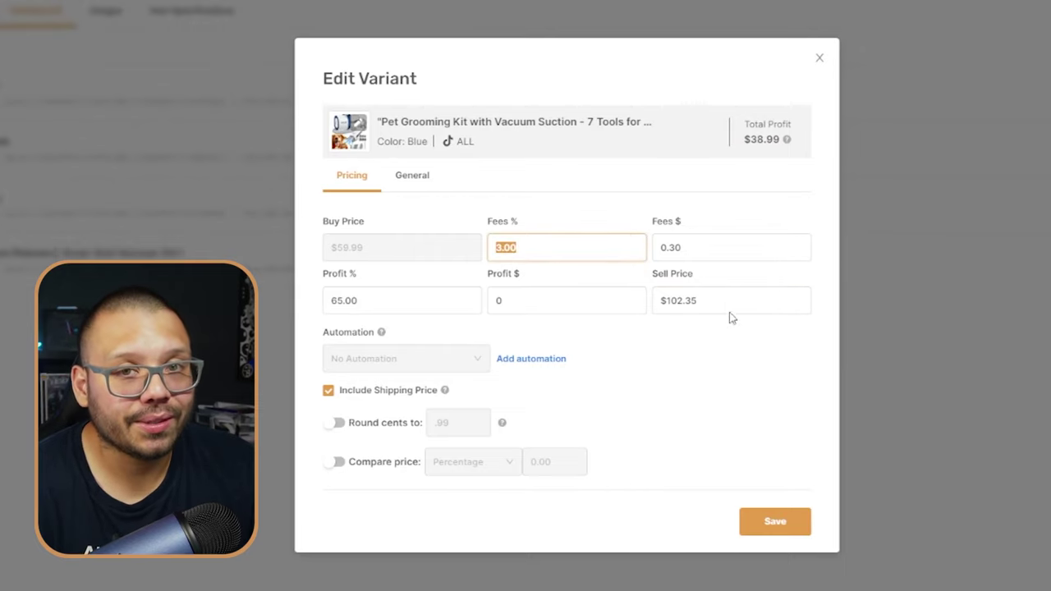
{"action": "triple_click", "coordinate": [748, 405]}
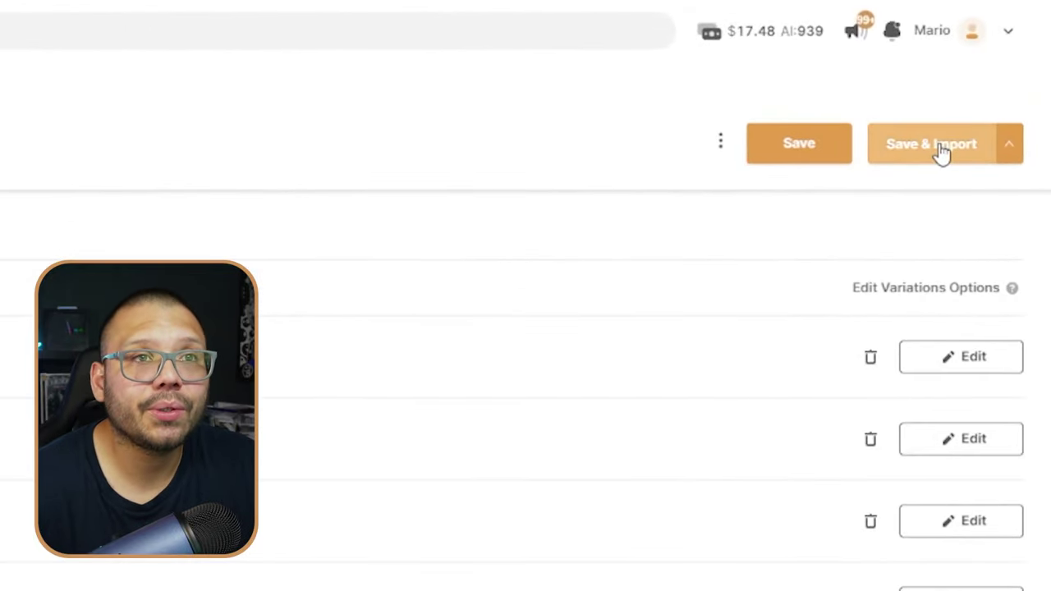
{"action": "left_click", "coordinate": [941, 155]}
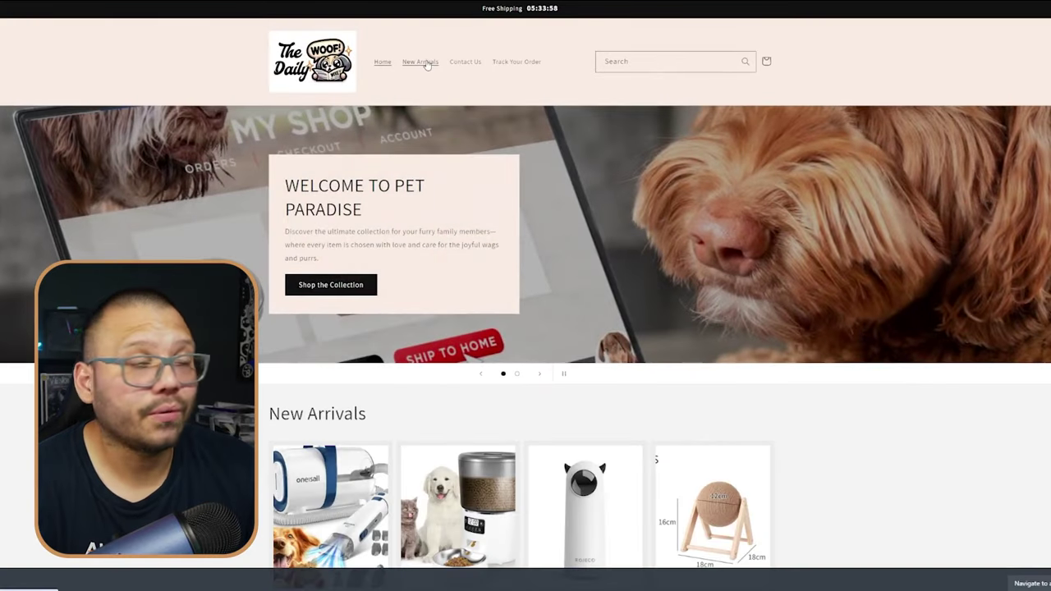
- Open the imported pet grooming kit from the storefront's New Arrivals and examine its images, title and description
{"action": "left_click", "coordinate": [419, 61]}
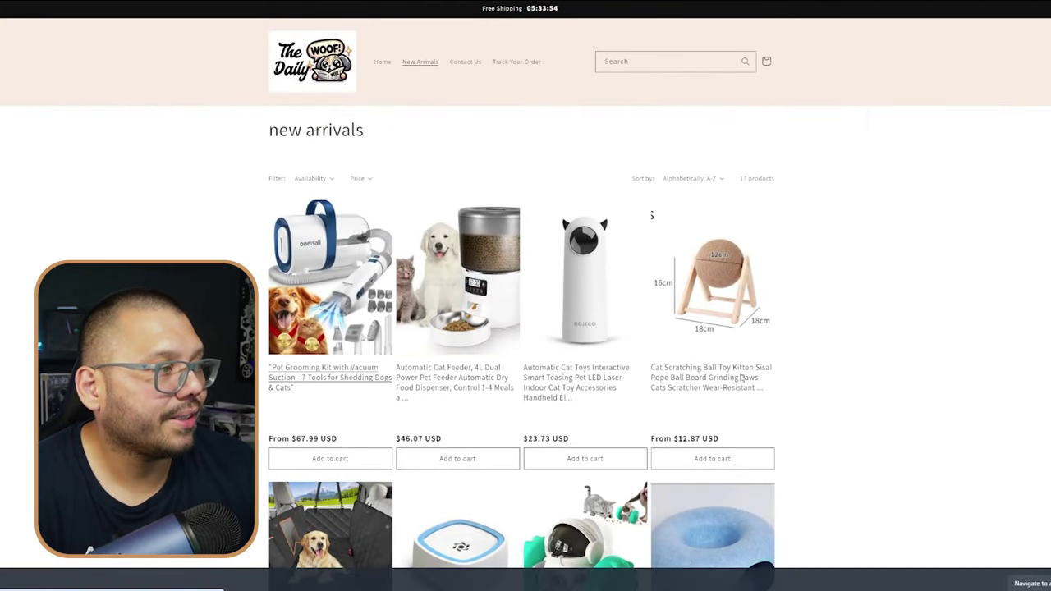
{"action": "left_click", "coordinate": [320, 378]}
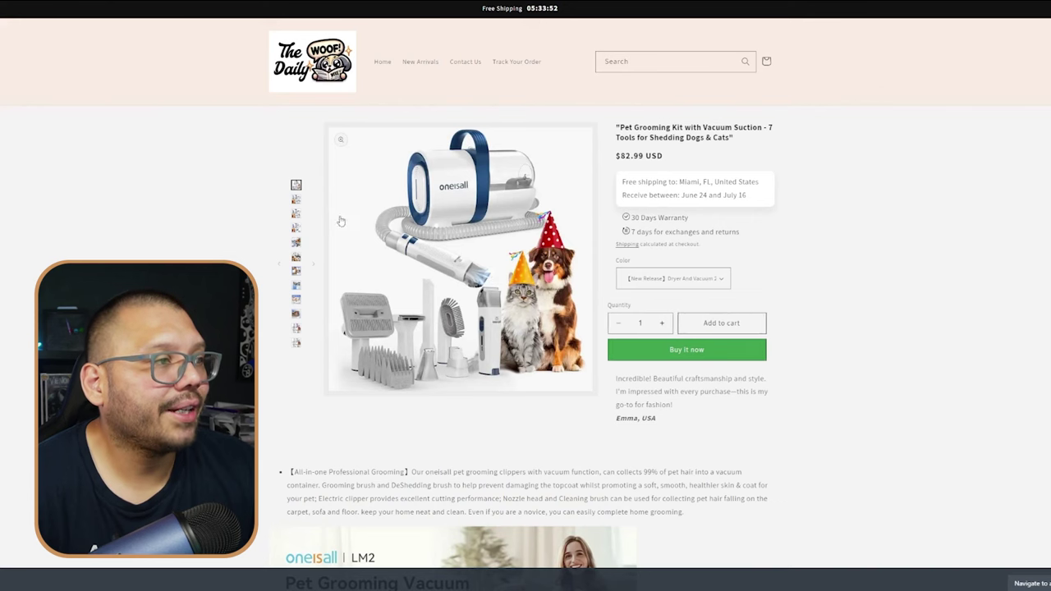
{"action": "left_click", "coordinate": [296, 213]}
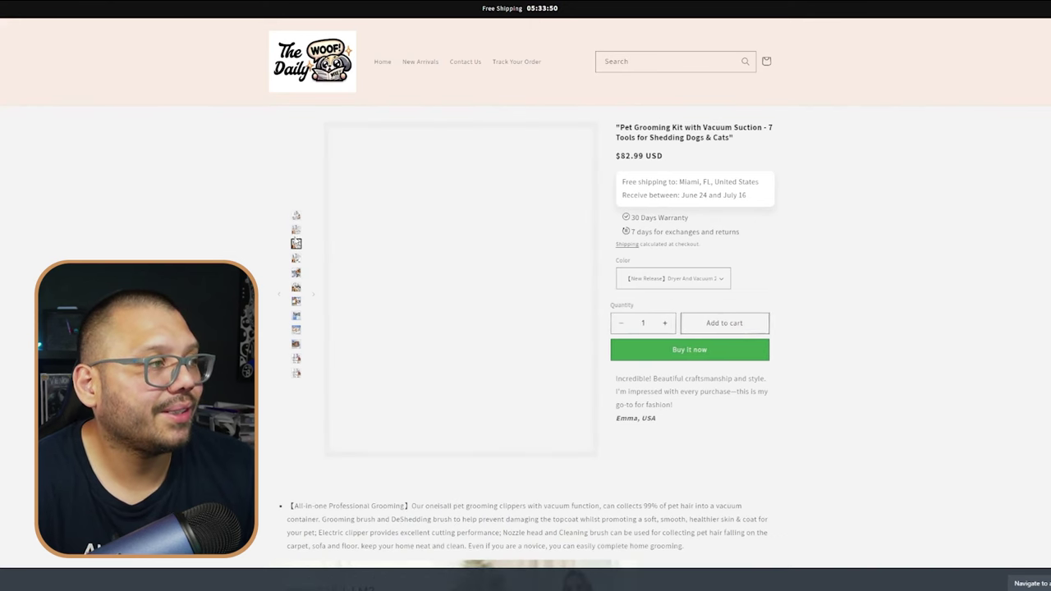
{"action": "left_click", "coordinate": [296, 257]}
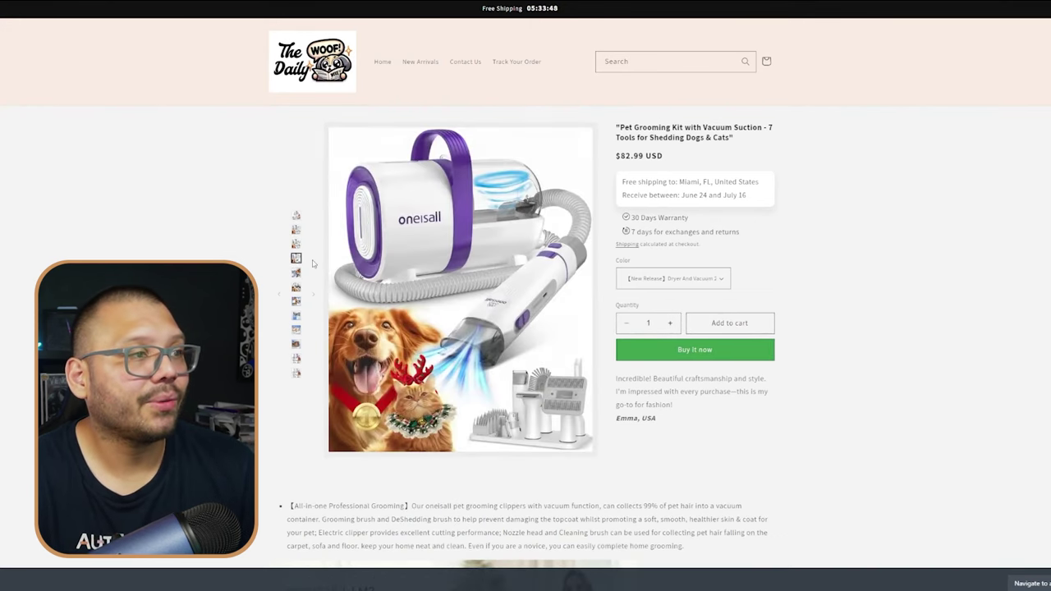
{"action": "scroll", "coordinate": [660, 233], "scroll_direction": "down", "scroll_amount": 2}
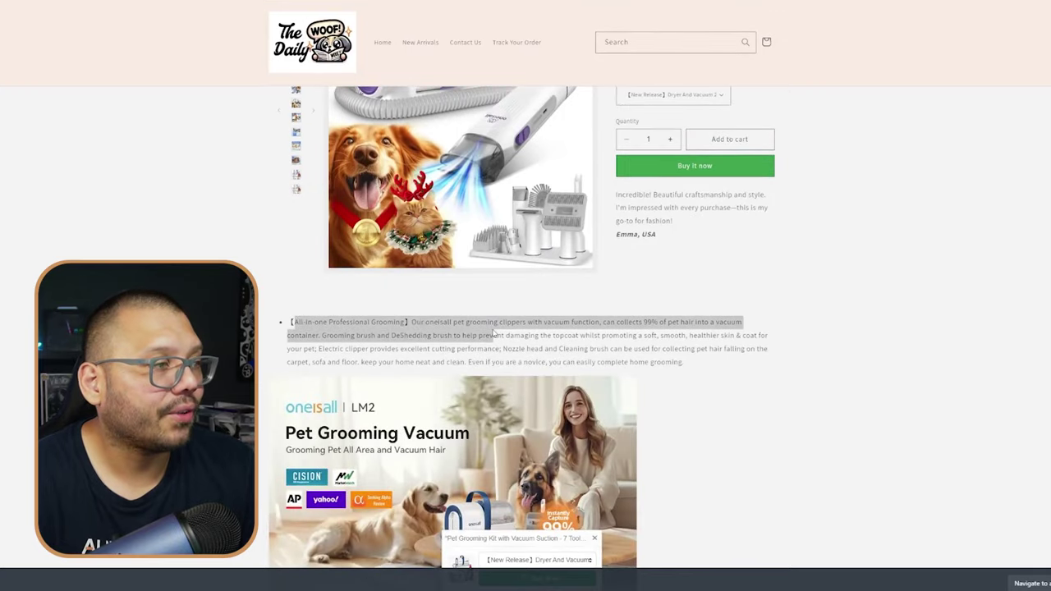
{"action": "scroll", "coordinate": [684, 157], "scroll_direction": "up", "scroll_amount": 2}
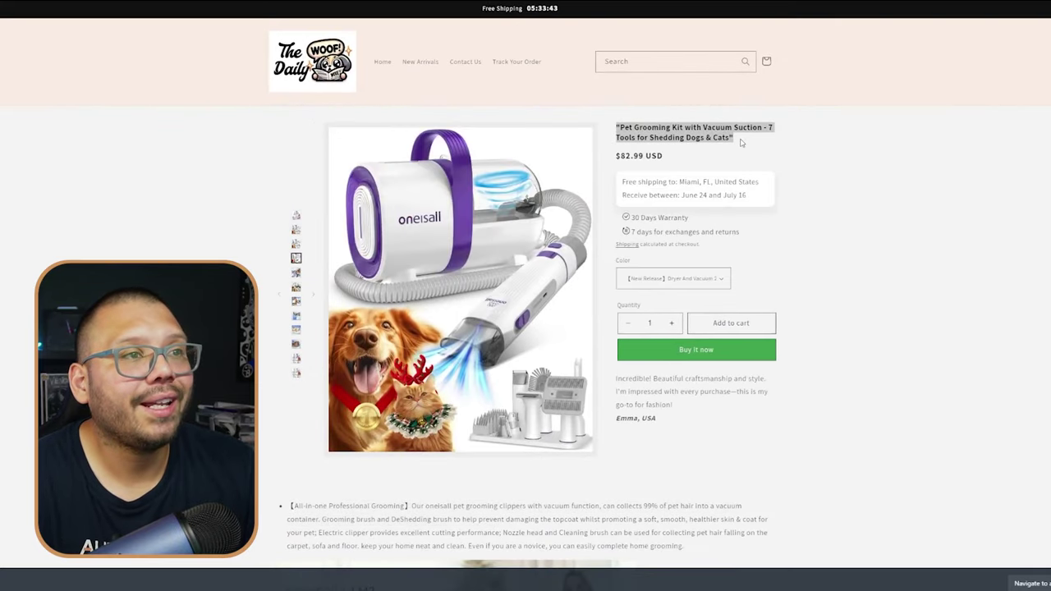
{"action": "scroll", "coordinate": [785, 378], "scroll_direction": "down", "scroll_amount": 15}
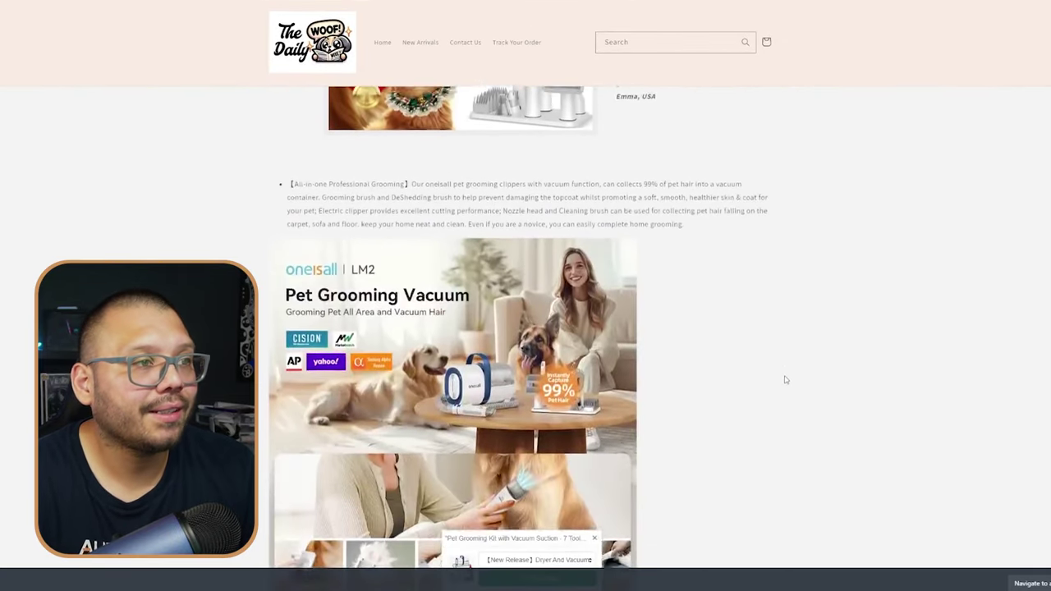
{"action": "scroll", "coordinate": [785, 381], "scroll_direction": "down", "scroll_amount": 1}
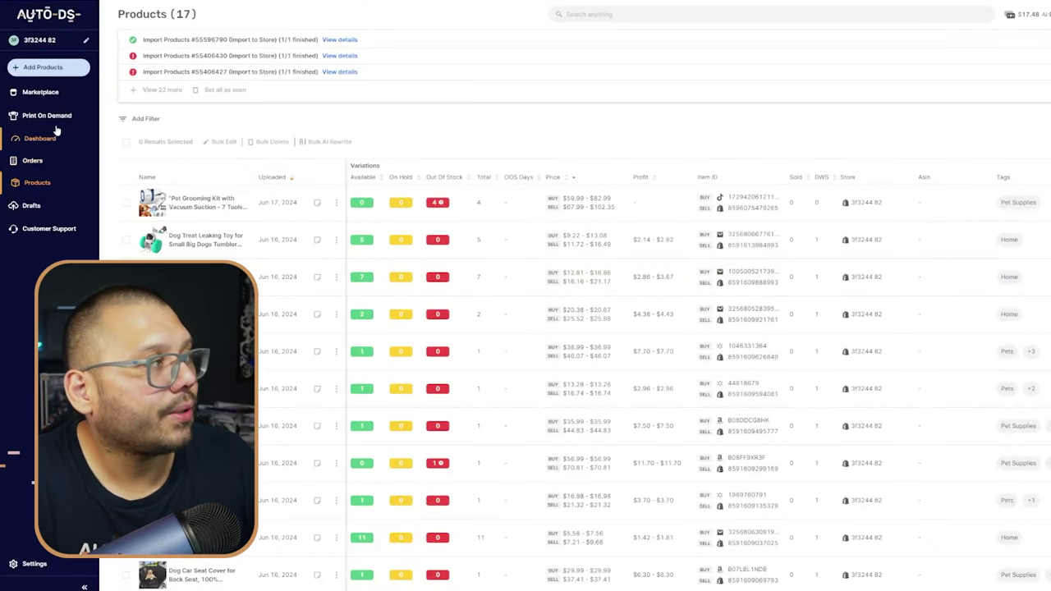
- Switch to AutoDS and browse the Print On Demand catalog of customizable apparel
{"action": "left_click", "coordinate": [49, 116]}
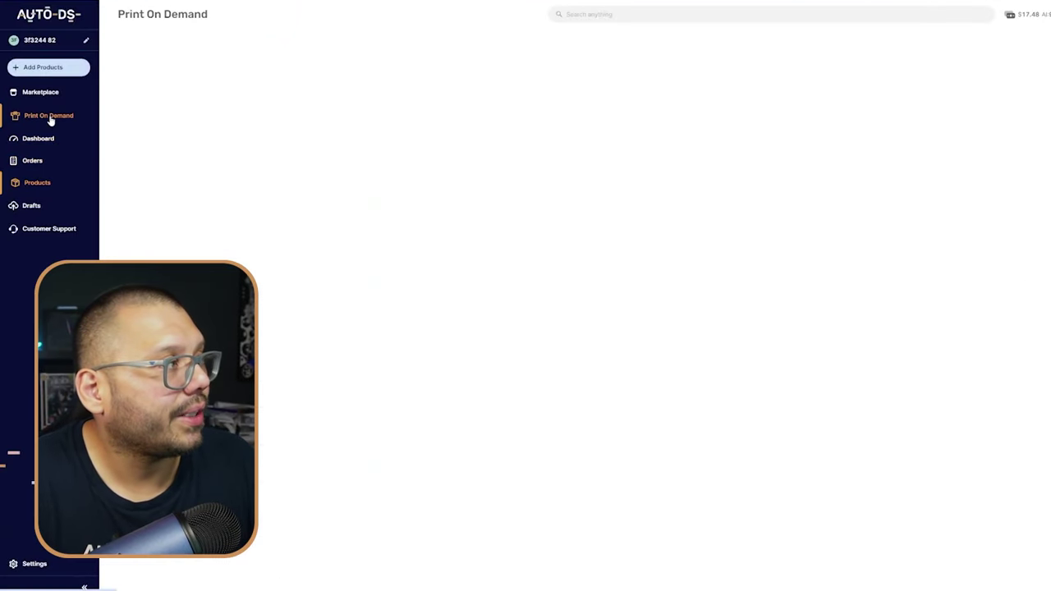
{"action": "scroll", "coordinate": [992, 133], "scroll_direction": "down", "scroll_amount": 8}
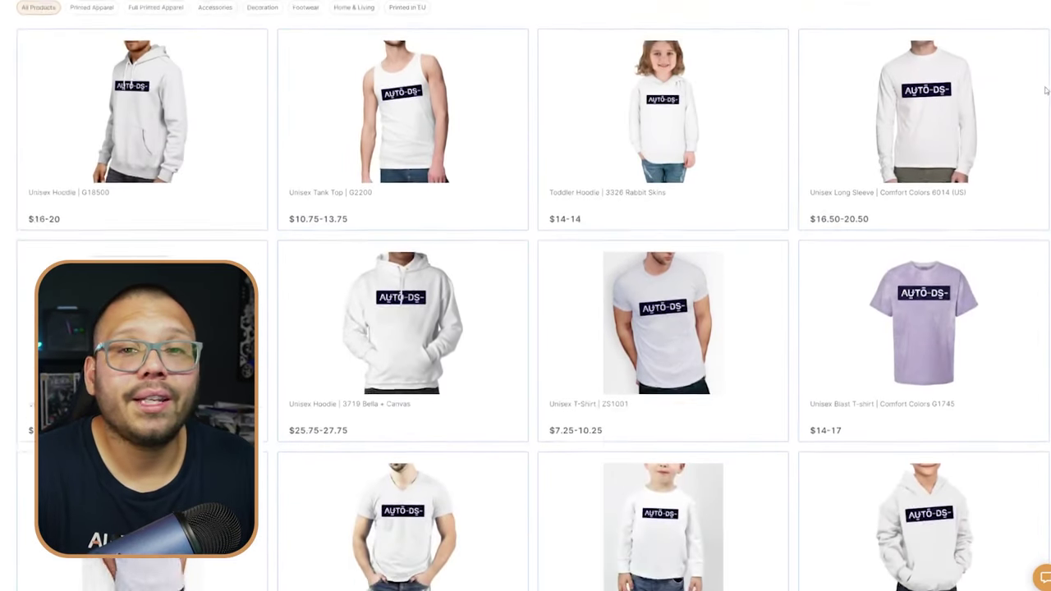
{"action": "scroll", "coordinate": [1041, 223], "scroll_direction": "down", "scroll_amount": 8}
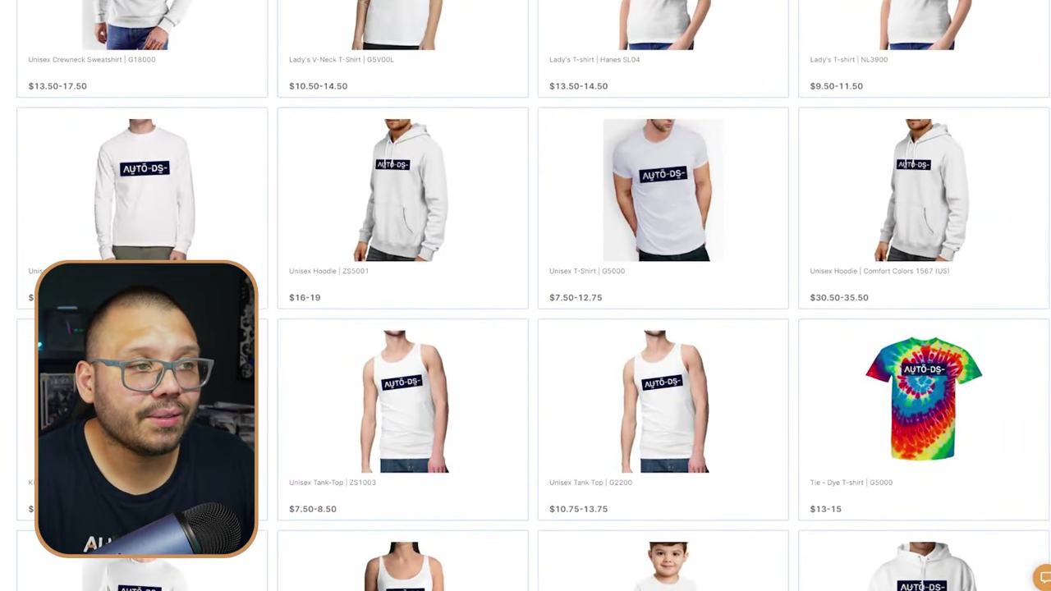
- Browse further through the apparel and filter the Print On Demand catalog to Home & Living products
{"action": "scroll", "coordinate": [722, 375], "scroll_direction": "down", "scroll_amount": 4}
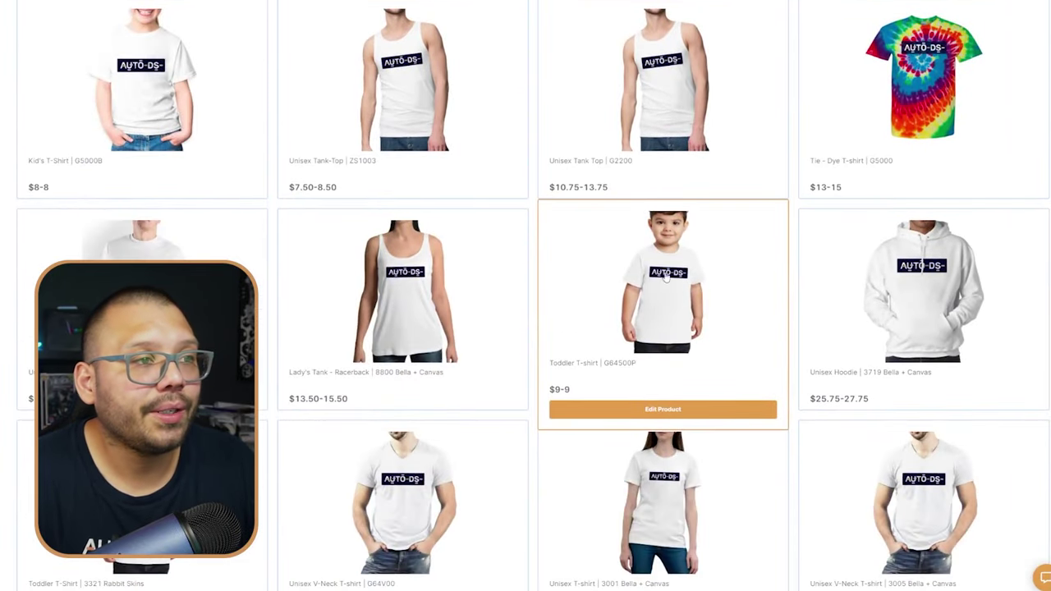
{"action": "scroll", "coordinate": [641, 246], "scroll_direction": "up", "scroll_amount": 15}
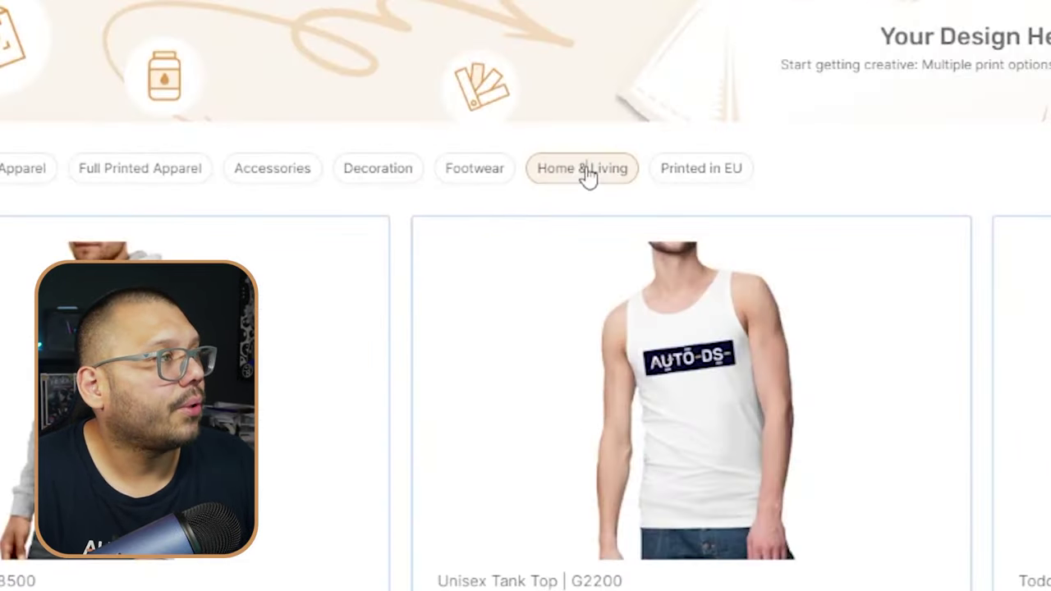
{"action": "left_click", "coordinate": [586, 170]}
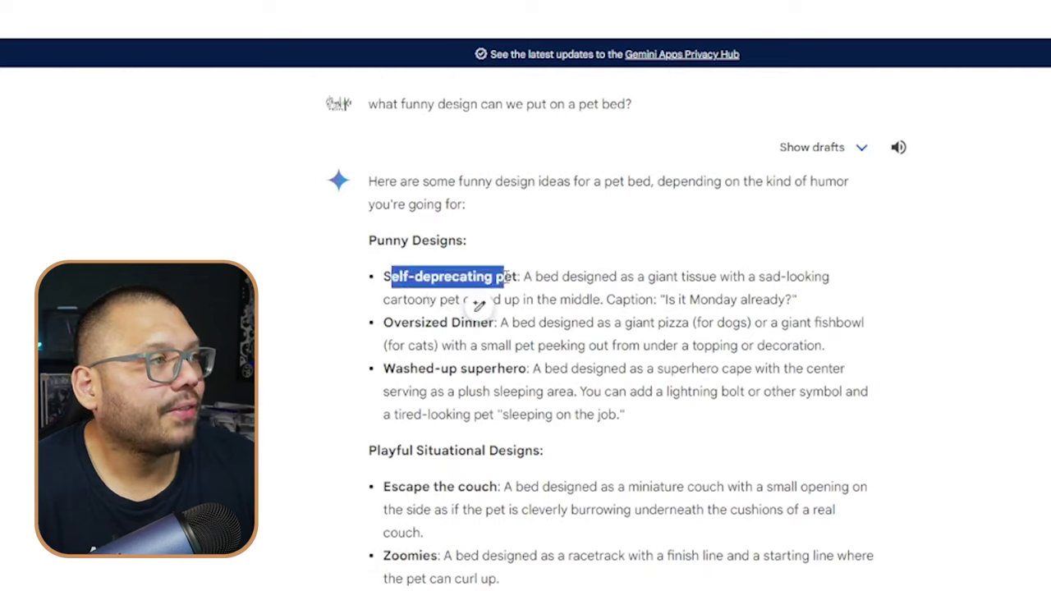
- Switch to Gemini and read through its funny pet bed design ideas, including the punny and playful situational ones
{"action": "left_click", "coordinate": [478, 304]}
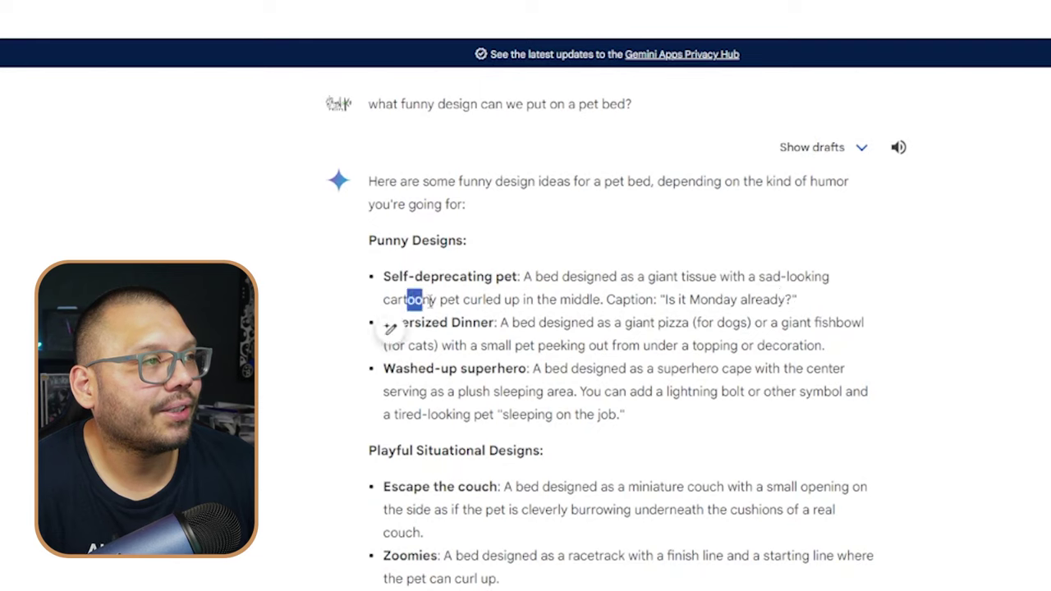
{"action": "left_click_drag", "start_coordinate": [390, 326], "coordinate": [609, 326]}
{"action": "left_click", "coordinate": [621, 327]}
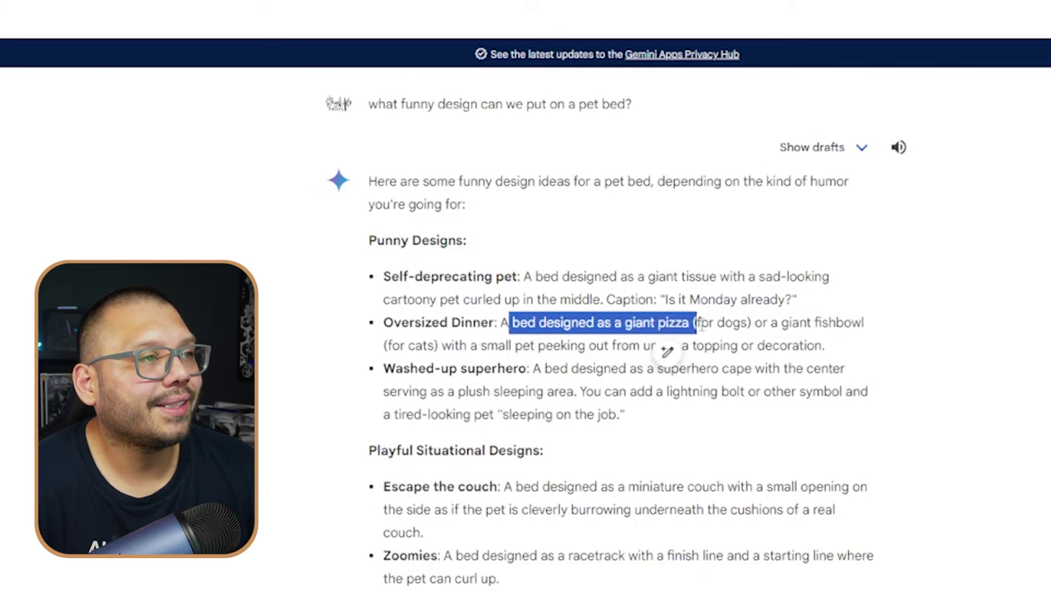
{"action": "left_click_drag", "start_coordinate": [776, 322], "coordinate": [805, 344]}
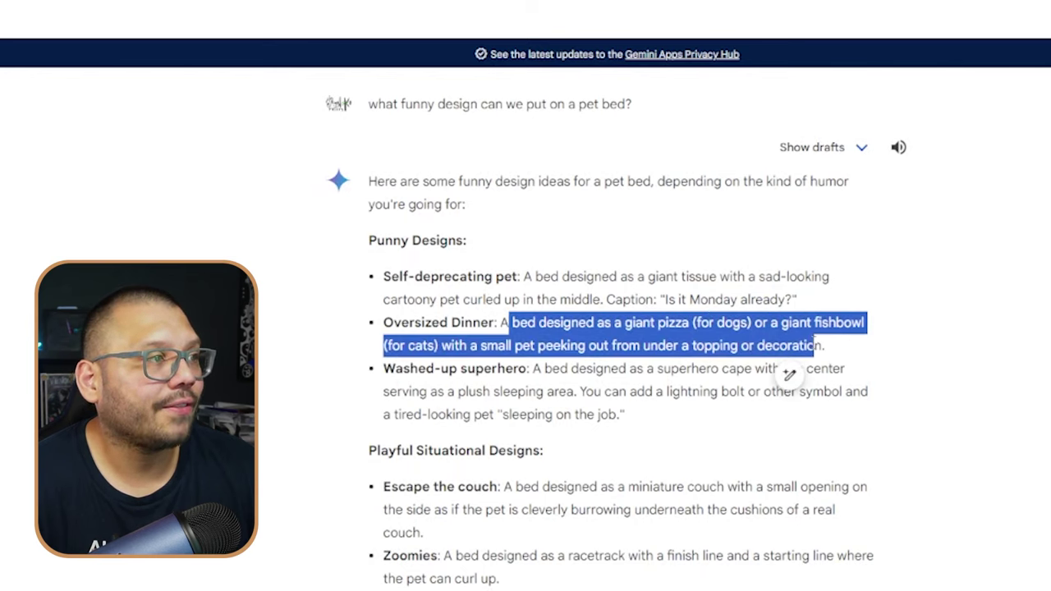
{"action": "left_click", "coordinate": [651, 413]}
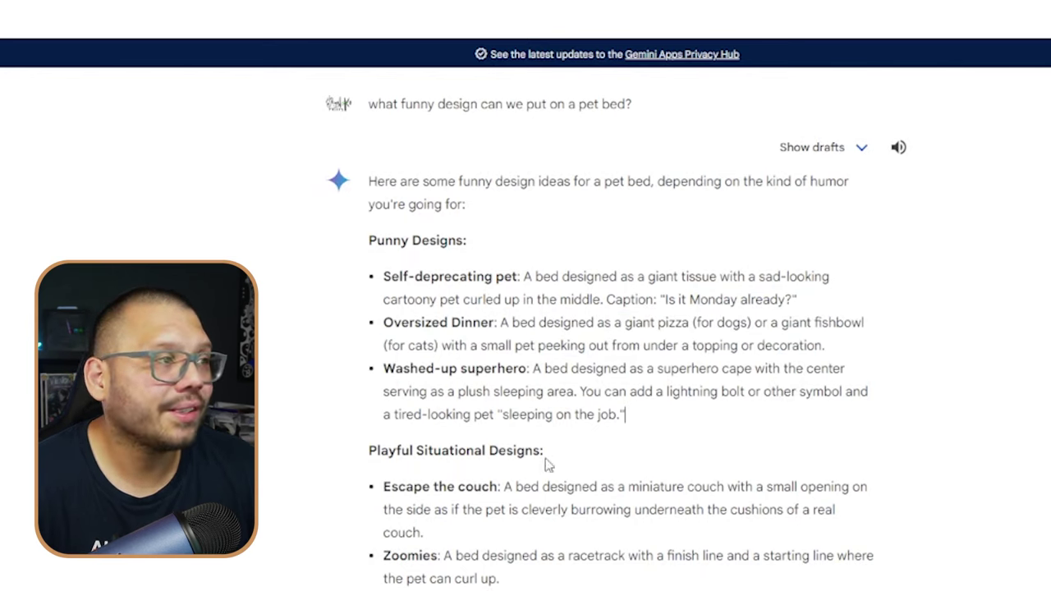
{"action": "scroll", "coordinate": [413, 156], "scroll_direction": "down", "scroll_amount": 4}
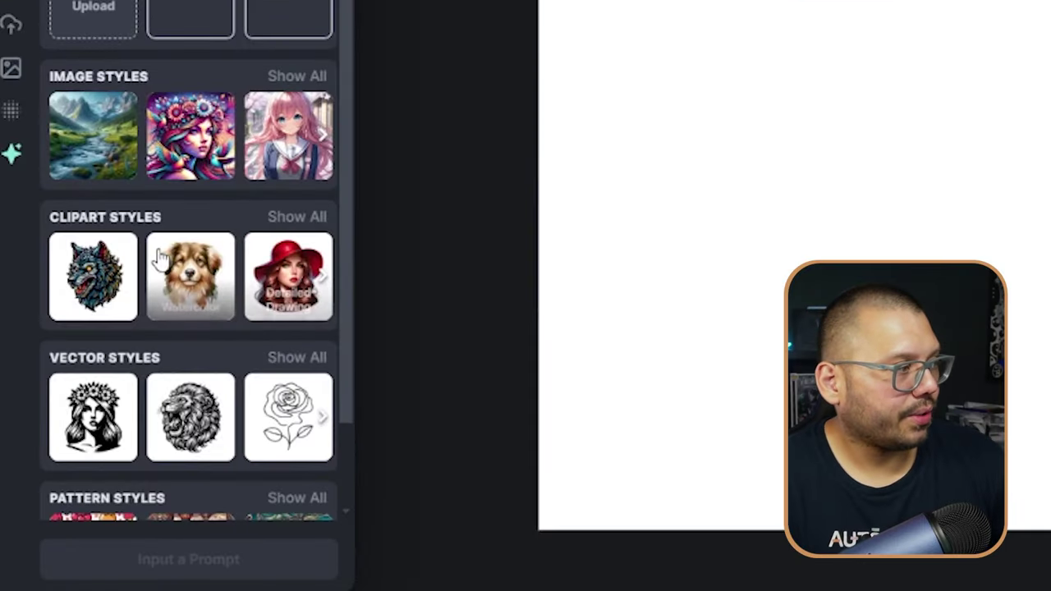
- Switch to Kittl and generate a 16:9 AI image from "dogs in avocado costumes" using the fruit pattern style
{"action": "scroll", "coordinate": [160, 259], "scroll_direction": "down", "scroll_amount": 2}
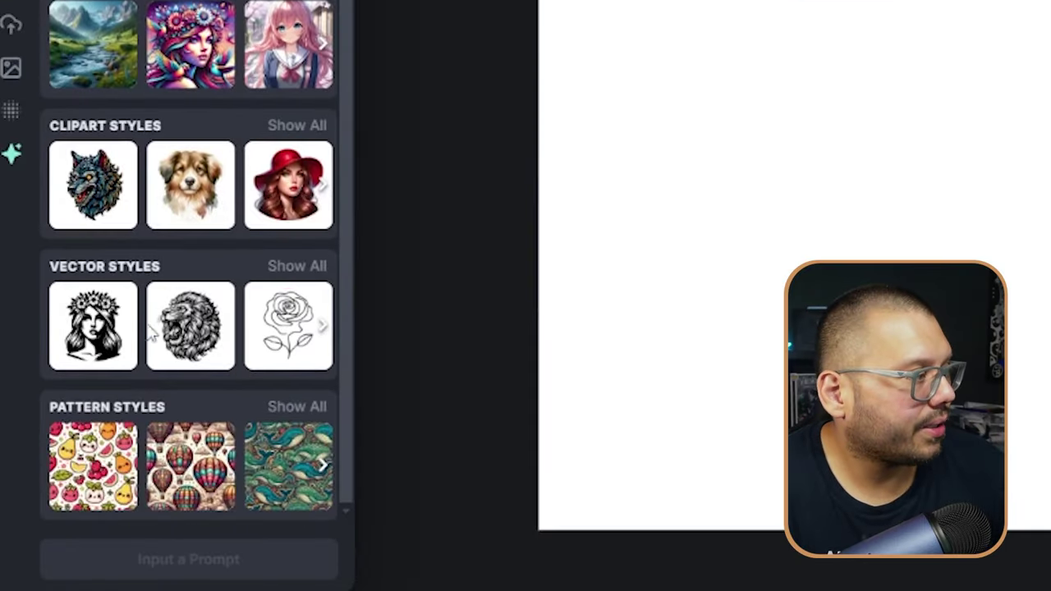
{"action": "left_click", "coordinate": [93, 466]}
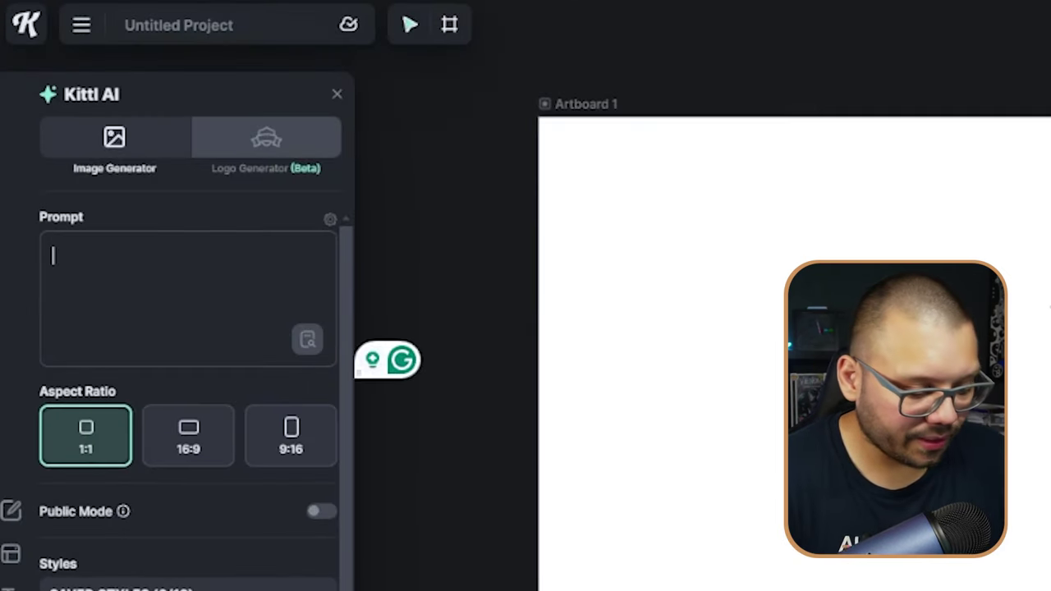
{"action": "type", "text": "dogs in avocado costumes"}
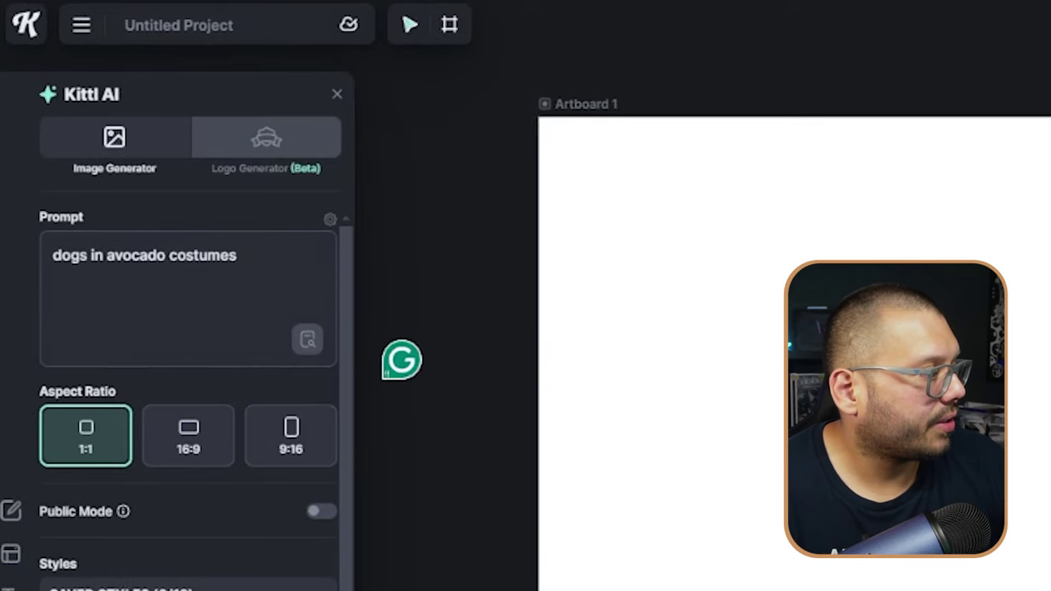
{"action": "scroll", "coordinate": [188, 328], "scroll_direction": "down", "scroll_amount": 2}
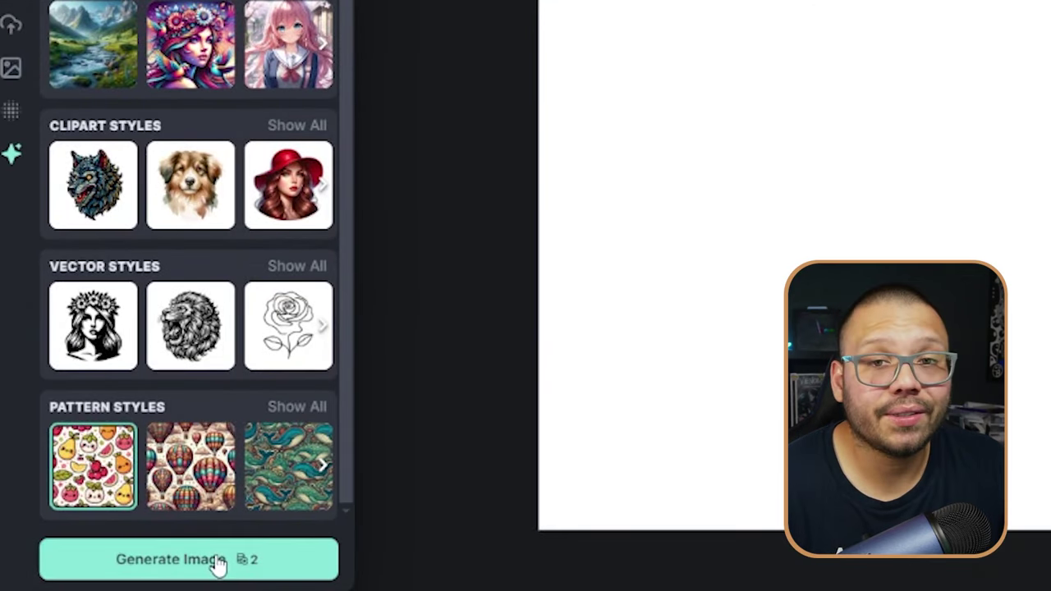
{"action": "left_click", "coordinate": [216, 563]}
- Enlarge the generated avocado dog pattern to cover the whole artboard and centre it horizontally
{"action": "left_click_drag", "start_coordinate": [529, 316], "coordinate": [293, 131]}
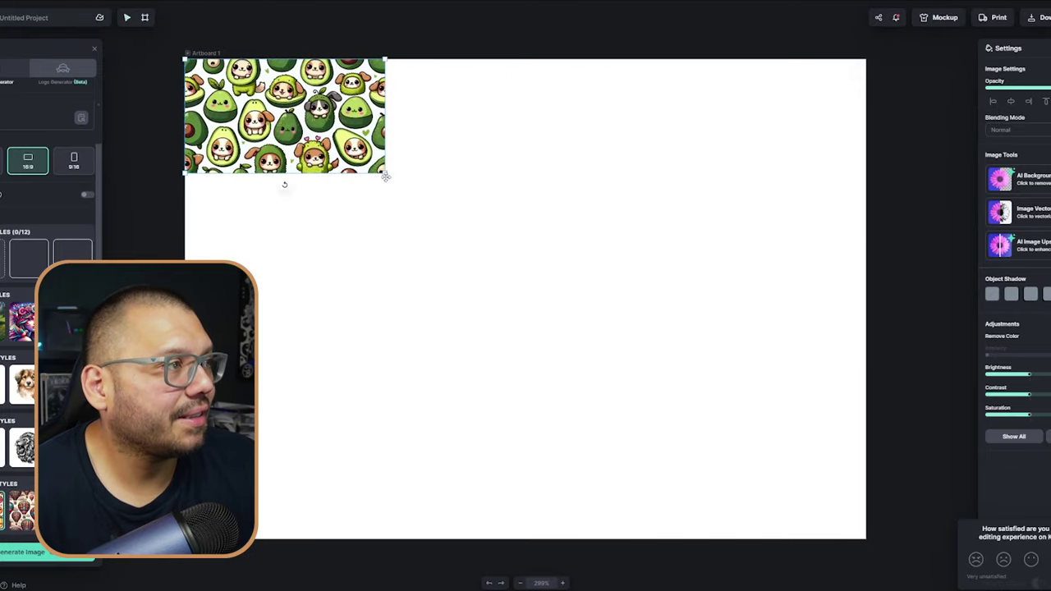
{"action": "left_click_drag", "start_coordinate": [386, 174], "coordinate": [952, 525]}
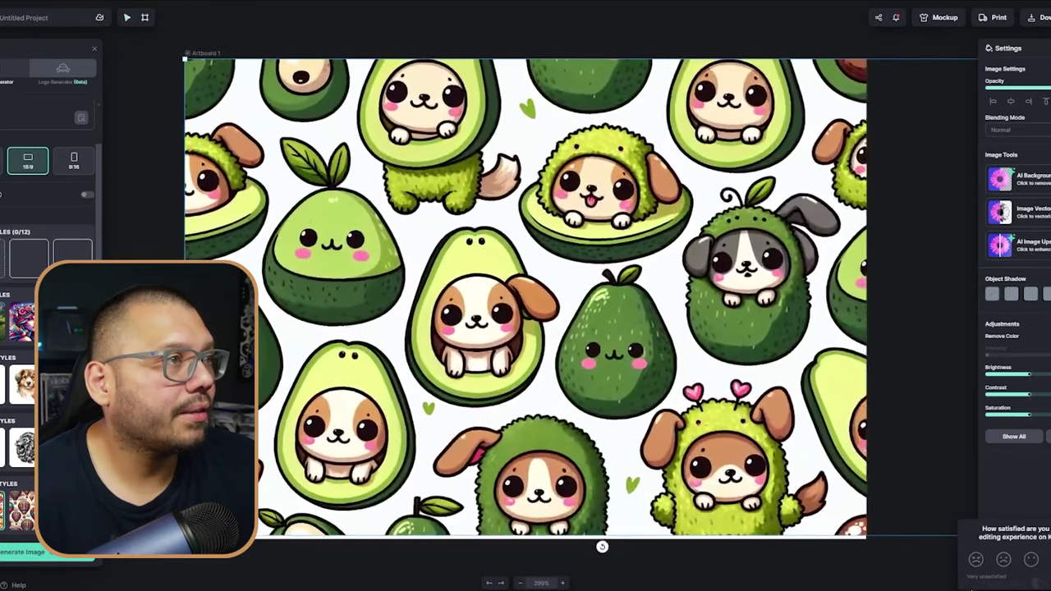
{"action": "left_click_drag", "start_coordinate": [353, 280], "coordinate": [320, 285]}
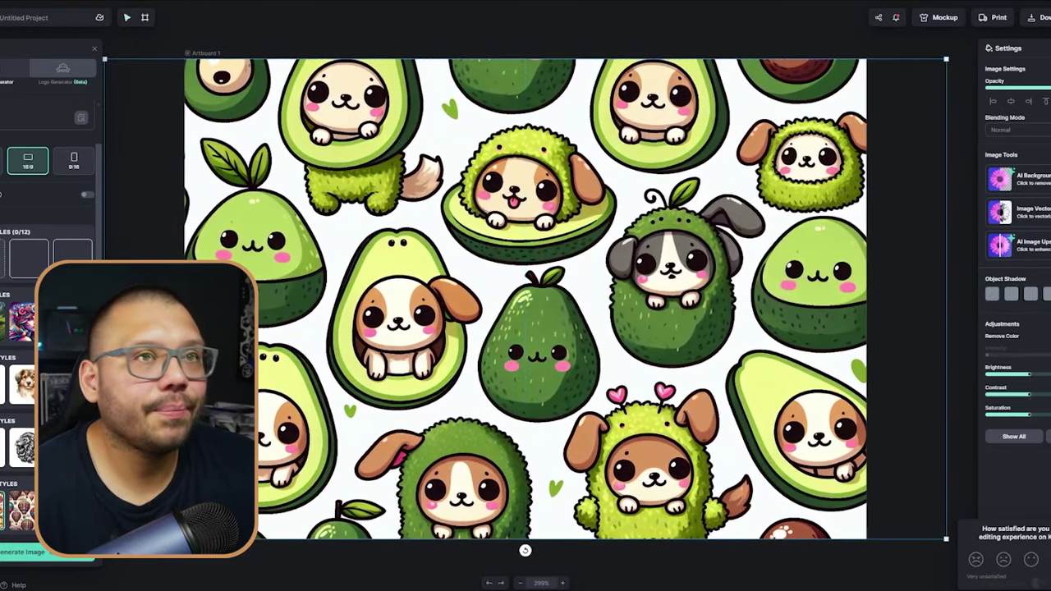
- Download the pattern artboard as a PNG at 300 DPI with a width of 25 inches
{"action": "left_click", "coordinate": [1045, 19]}
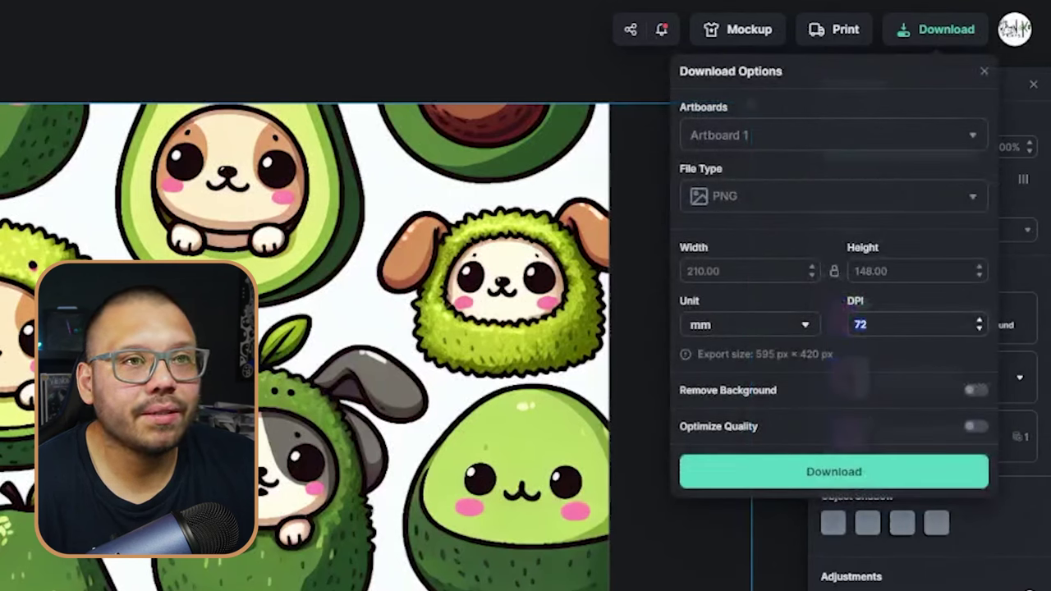
{"action": "type", "text": "300"}
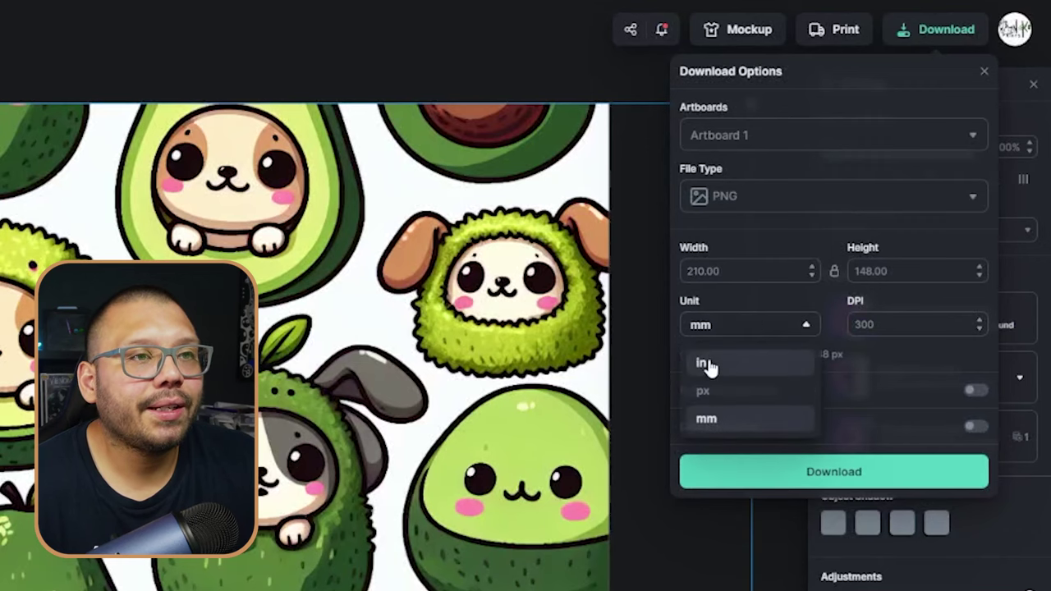
{"action": "left_click", "coordinate": [706, 364]}
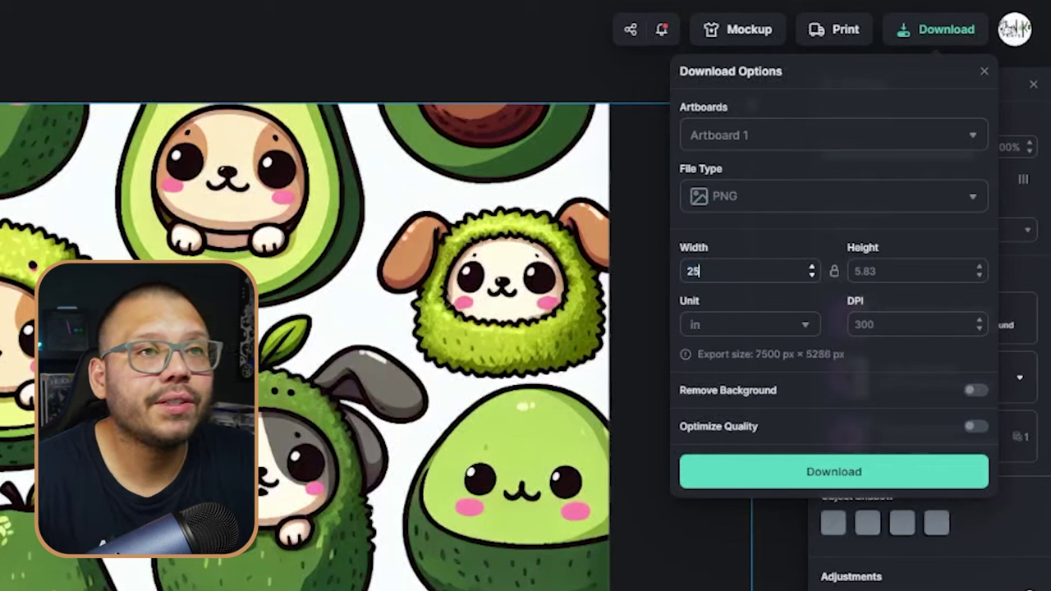
{"action": "left_click", "coordinate": [809, 480]}
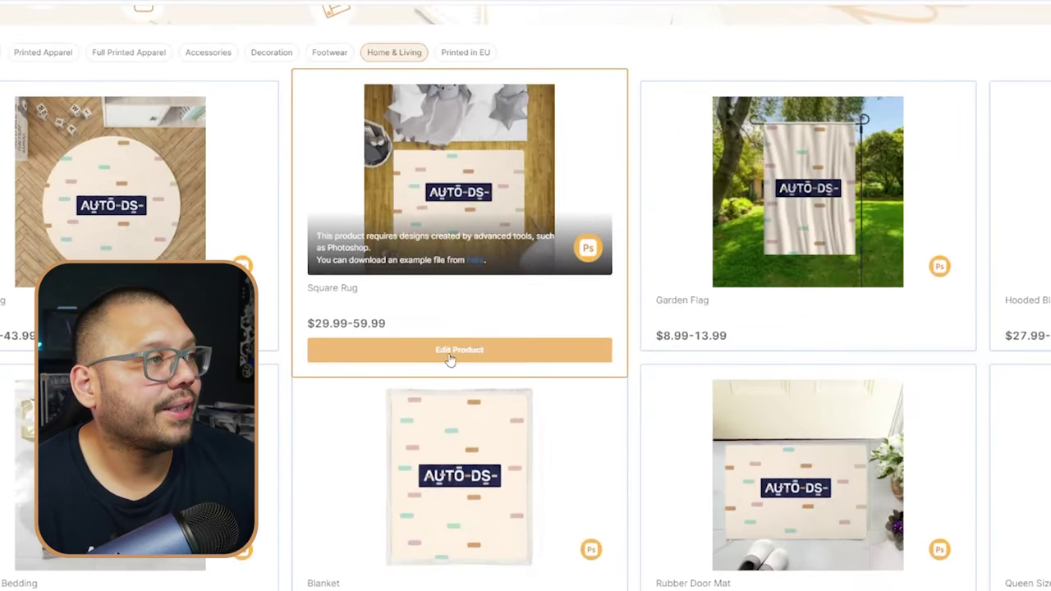
- Edit the Square Rug in AutoDS by adding the avocado dog pattern and stretching its layer to 599 by 400
{"action": "left_click", "coordinate": [450, 353]}
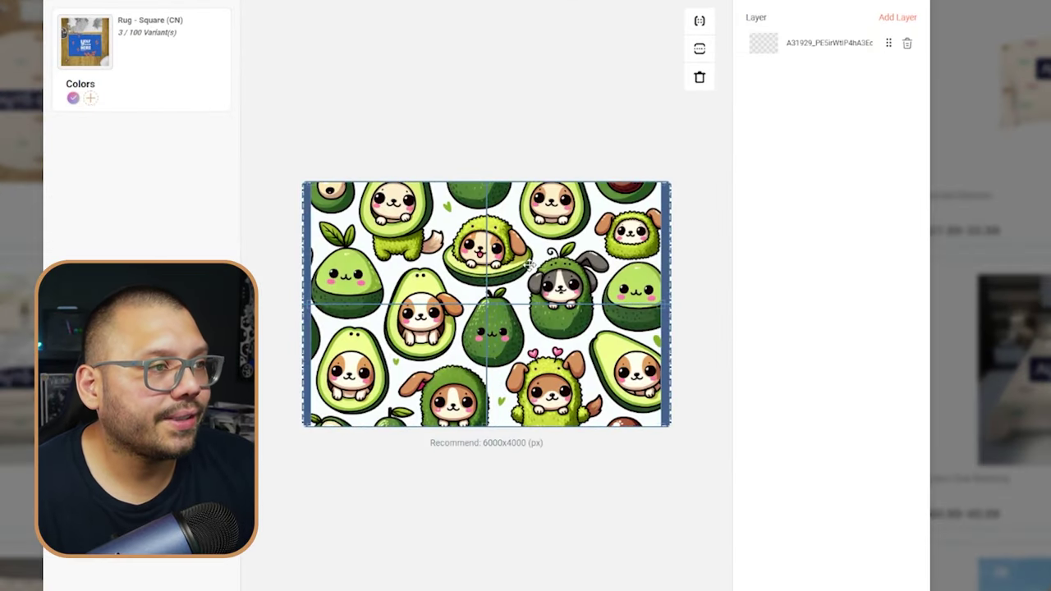
{"action": "left_click", "coordinate": [479, 297]}
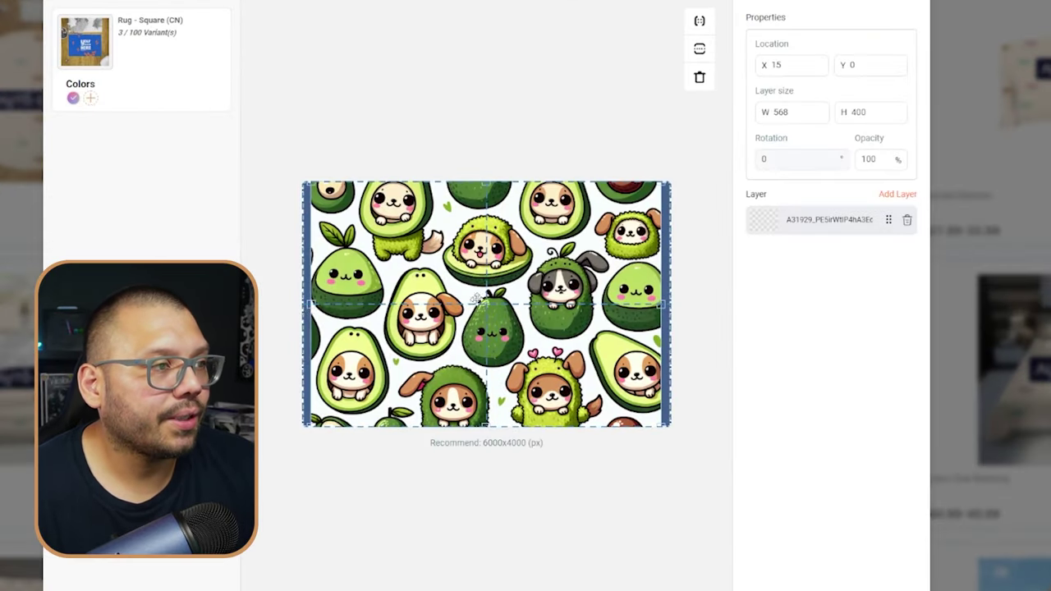
{"action": "left_click_drag", "start_coordinate": [312, 304], "coordinate": [302, 305]}
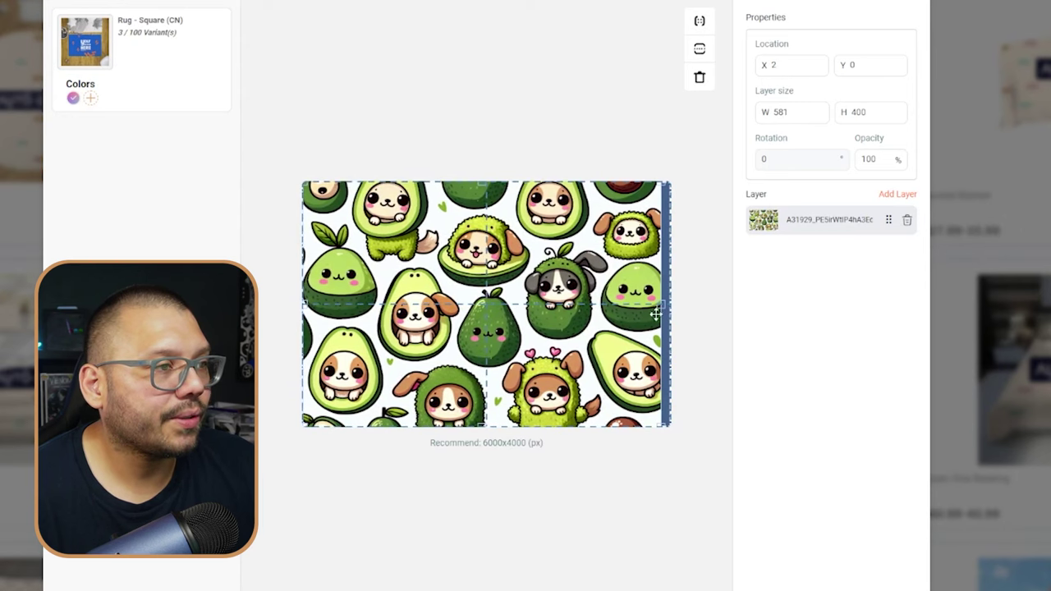
{"action": "left_click_drag", "start_coordinate": [658, 306], "coordinate": [671, 306]}
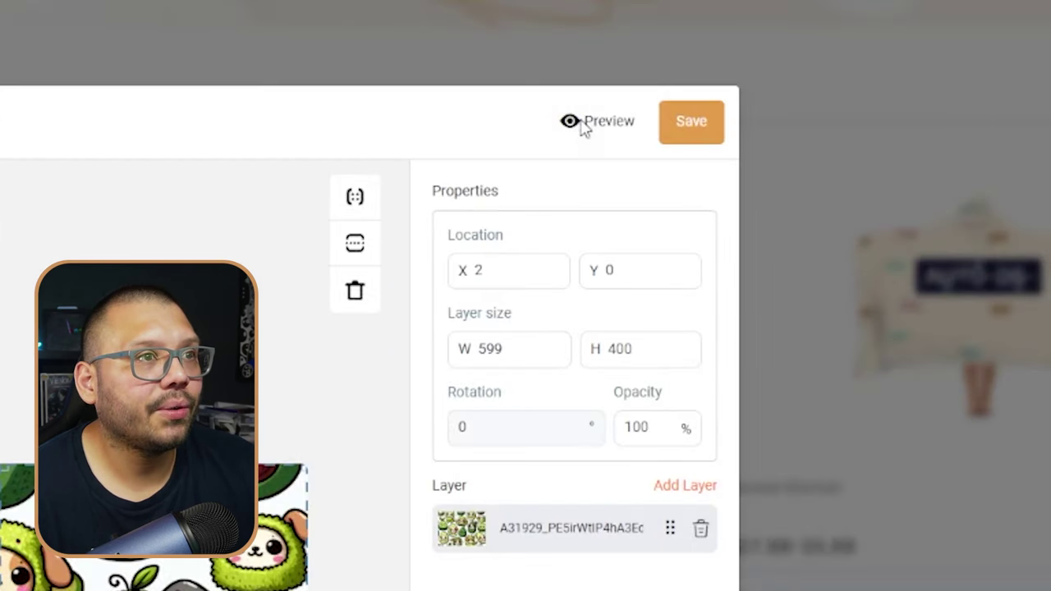
- Preview the rug mockups and examine the avocado dog design in both room scenes
{"action": "left_click", "coordinate": [585, 125]}
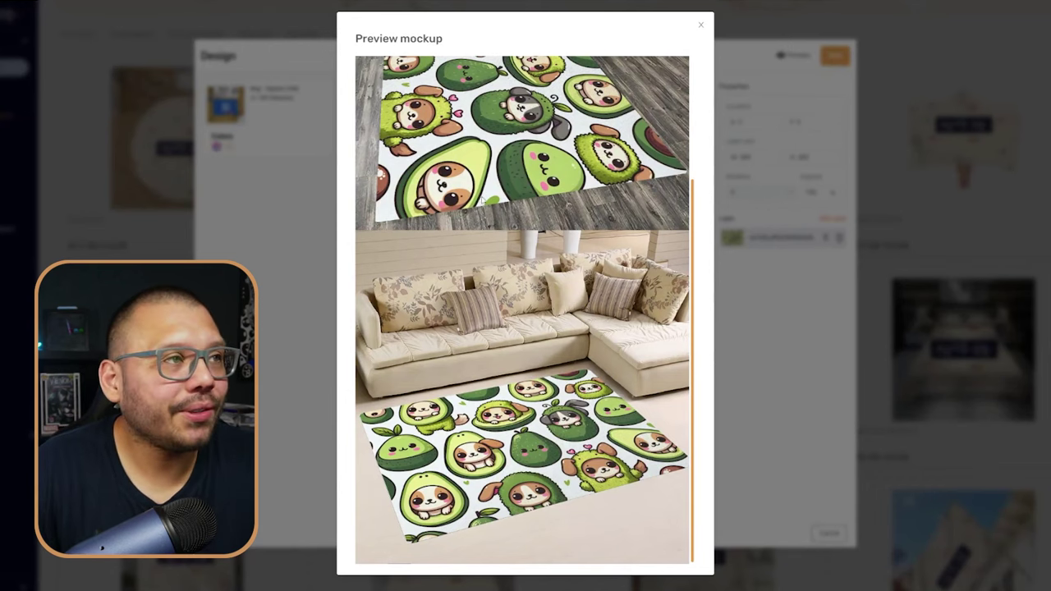
{"action": "scroll", "coordinate": [522, 310], "scroll_direction": "up", "scroll_amount": 2}
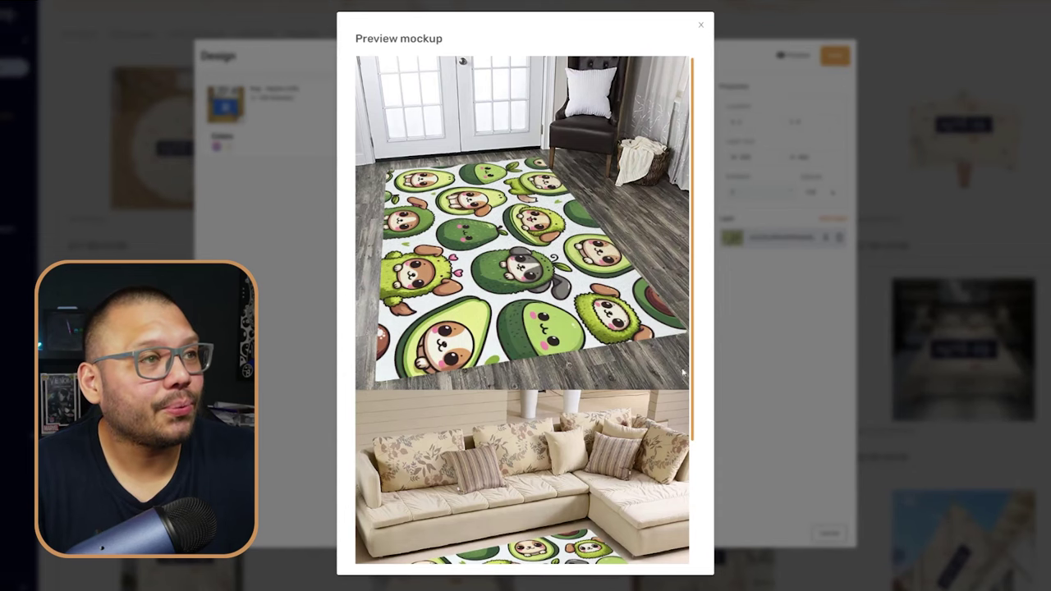
{"action": "scroll", "coordinate": [608, 508], "scroll_direction": "down", "scroll_amount": 2}
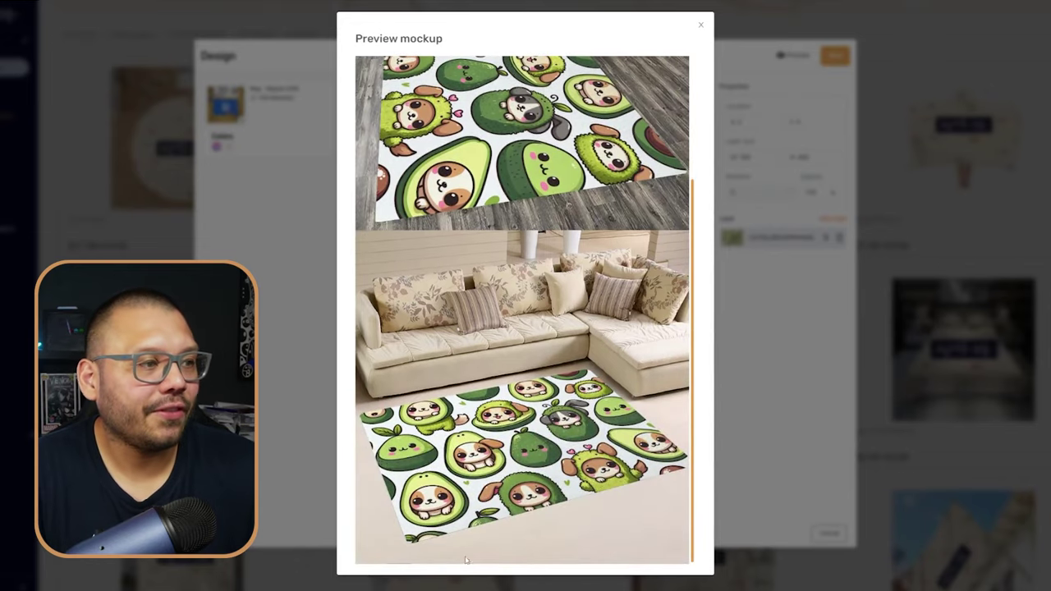
{"action": "scroll", "coordinate": [643, 494], "scroll_direction": "up", "scroll_amount": 2}
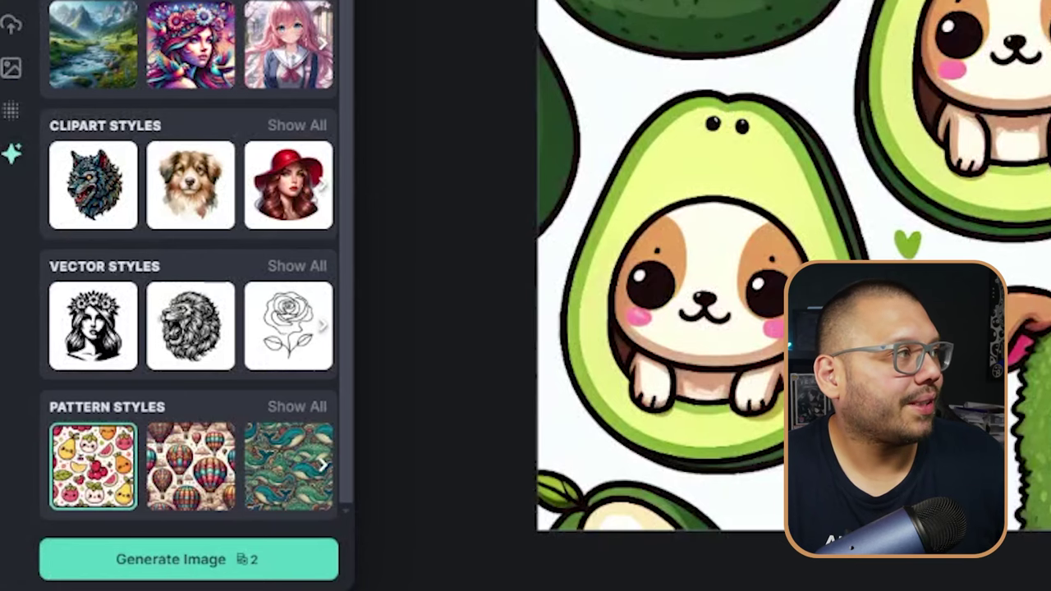
- Return to Kittl, generate the same avocado dog prompt in the cartoon fox clipart style, and enlarge the image across the artboard
{"action": "scroll", "coordinate": [200, 118], "scroll_direction": "up", "scroll_amount": 1}
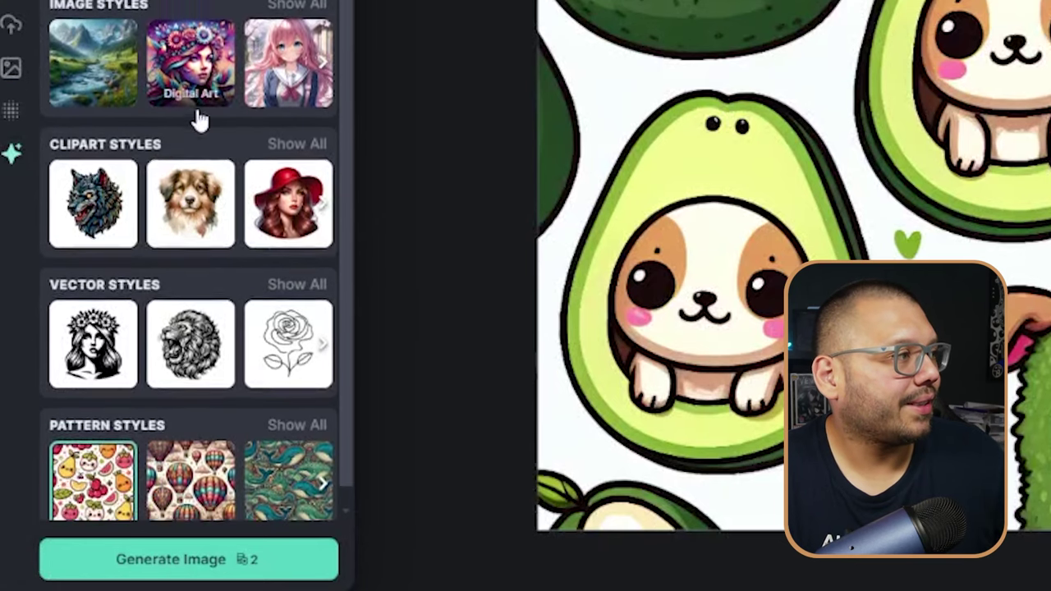
{"action": "scroll", "coordinate": [189, 180], "scroll_direction": "down", "scroll_amount": 1}
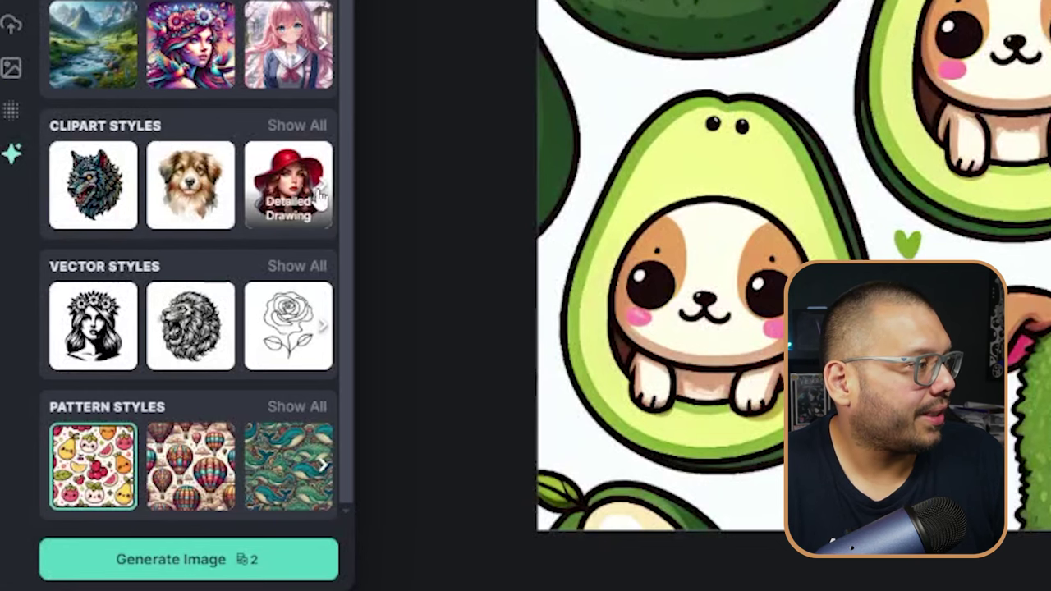
{"action": "scroll", "coordinate": [289, 182], "scroll_direction": "right", "scroll_amount": 2}
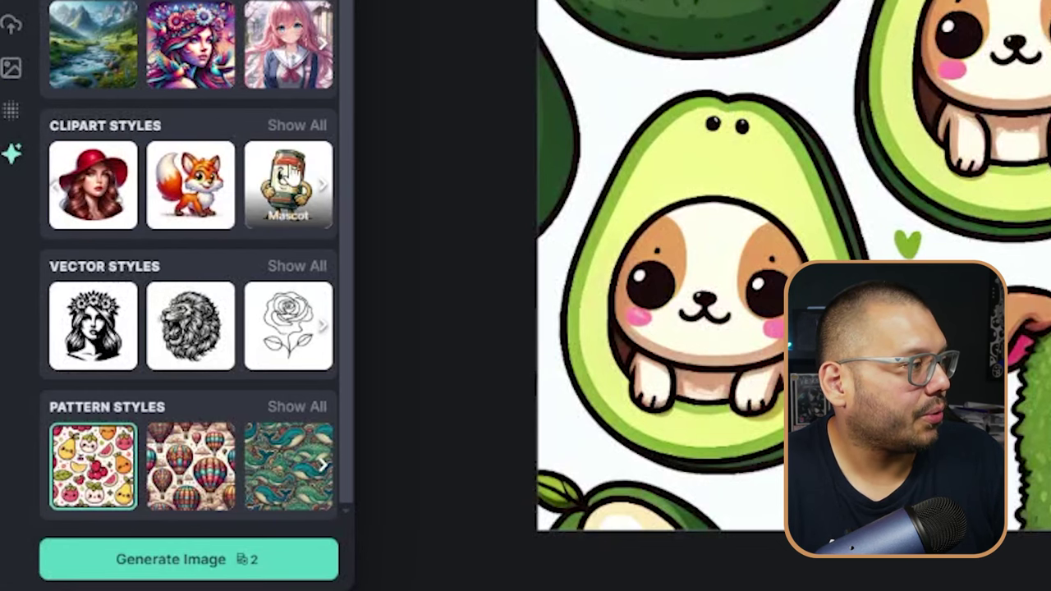
{"action": "left_click", "coordinate": [189, 184]}
{"action": "left_click", "coordinate": [206, 562]}
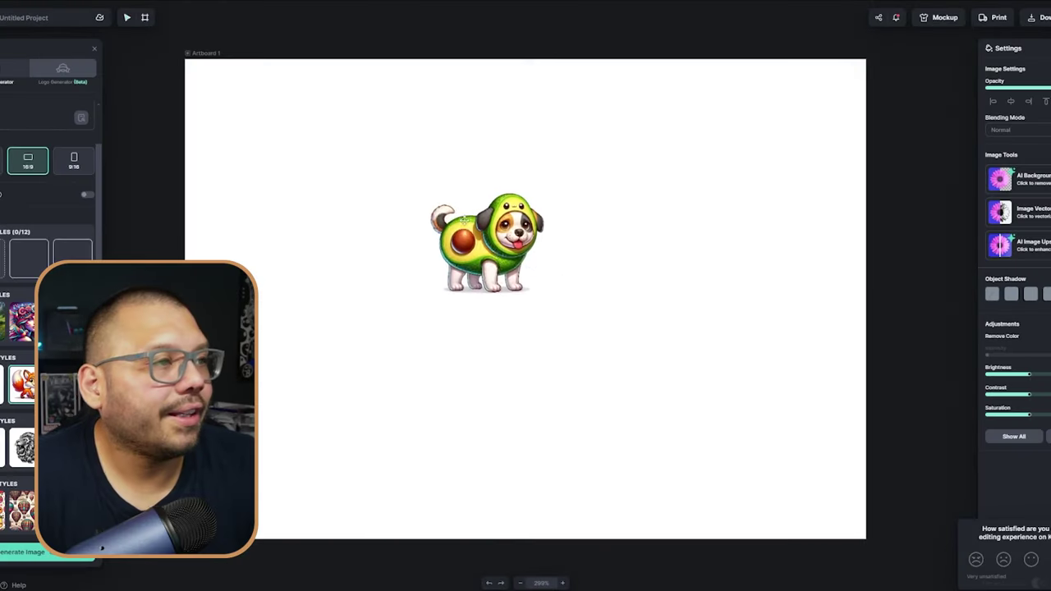
{"action": "left_click_drag", "start_coordinate": [463, 220], "coordinate": [389, 164]}
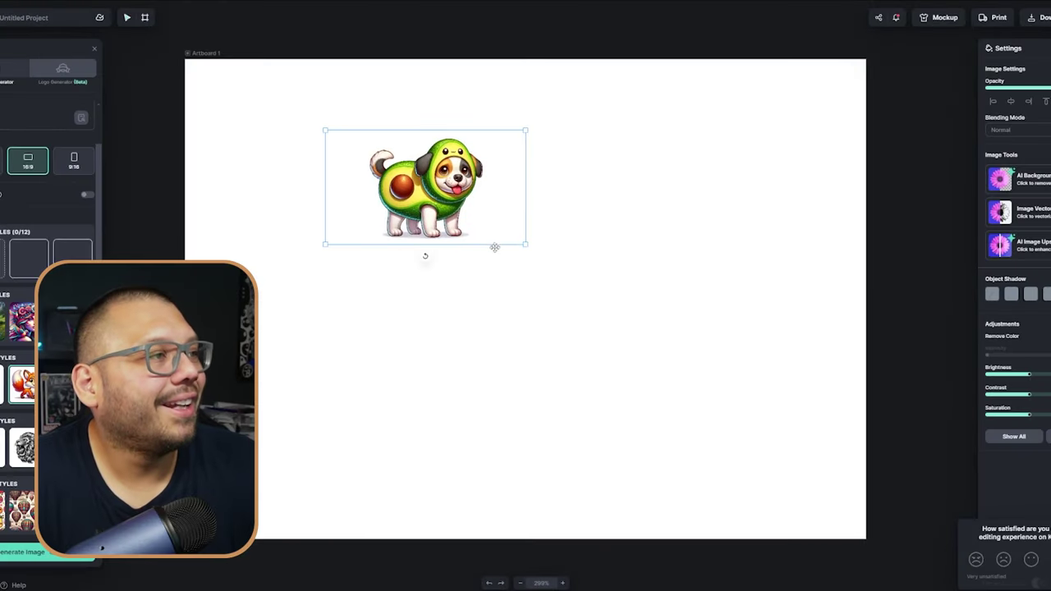
{"action": "left_click_drag", "start_coordinate": [525, 241], "coordinate": [841, 432]}
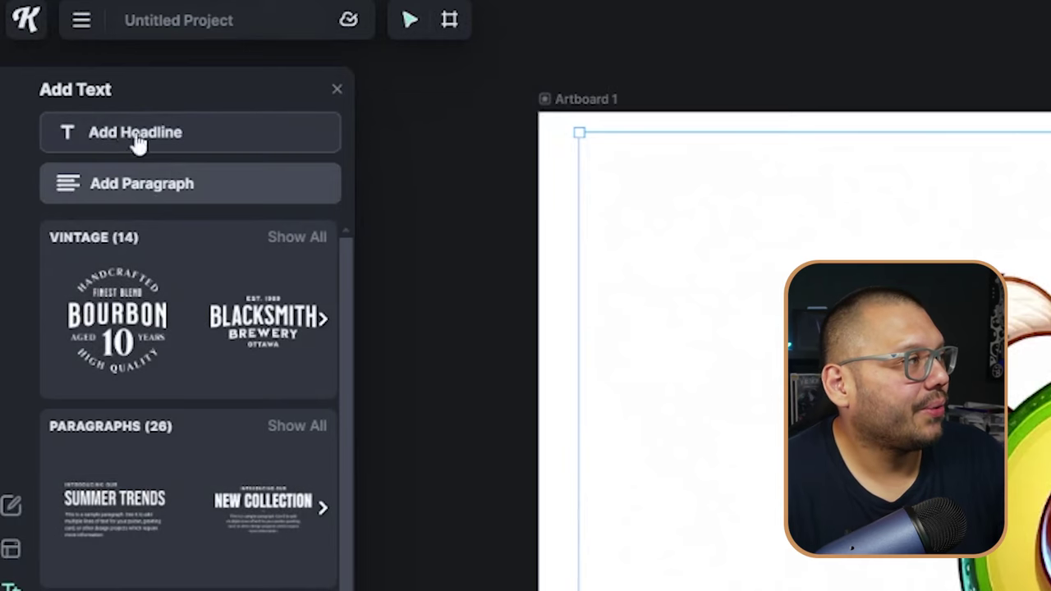
- Add a green "Avo-Cuddle Me" headline with the Custom transformation and scale it down to size 50 beneath the dog
{"action": "left_click", "coordinate": [17, 69]}
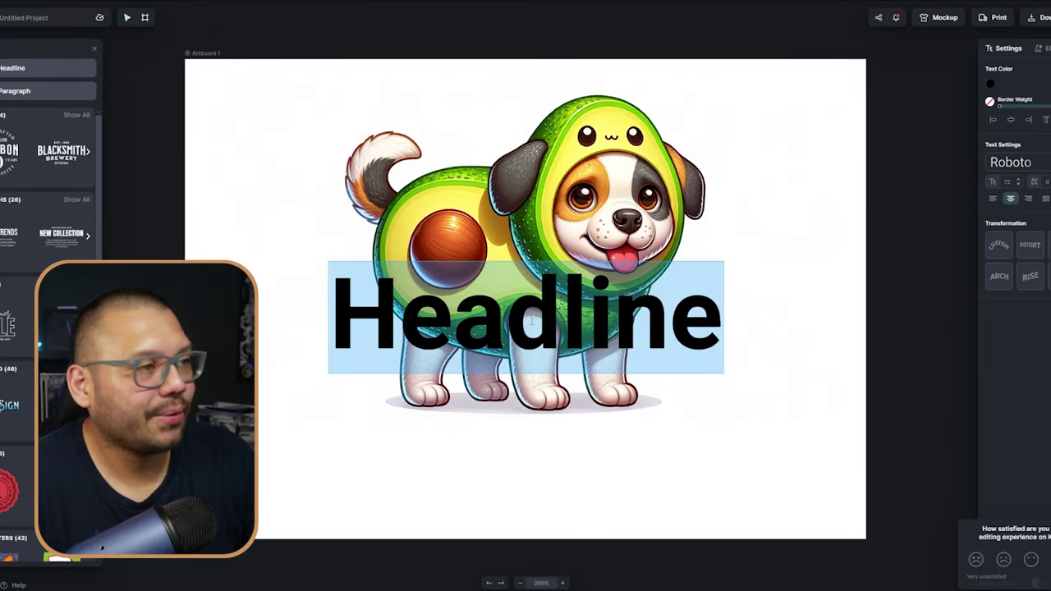
{"action": "type", "text": "Avo-Cudd"}
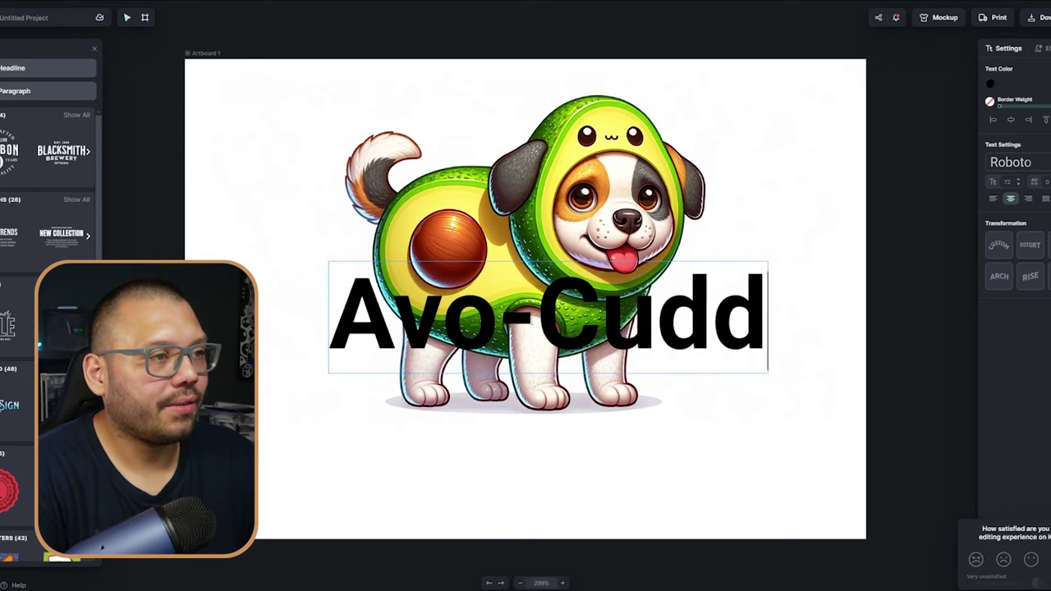
{"action": "type", "text": "le"}
{"action": "key", "text": "Return"}
{"action": "type", "text": "Me"}
{"action": "key", "text": "Escape"}
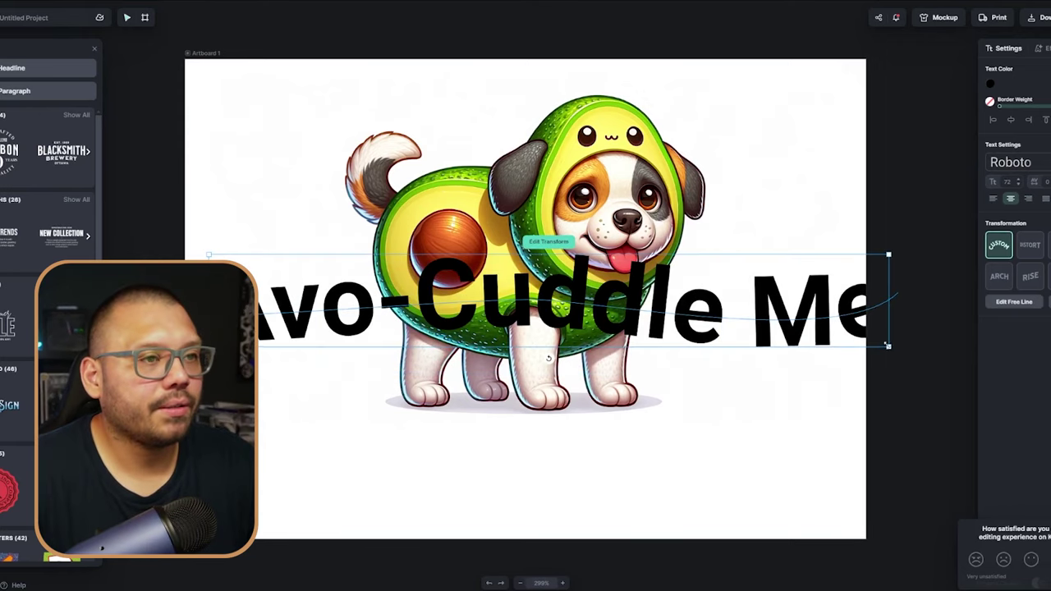
{"action": "left_click_drag", "start_coordinate": [888, 345], "coordinate": [734, 479]}
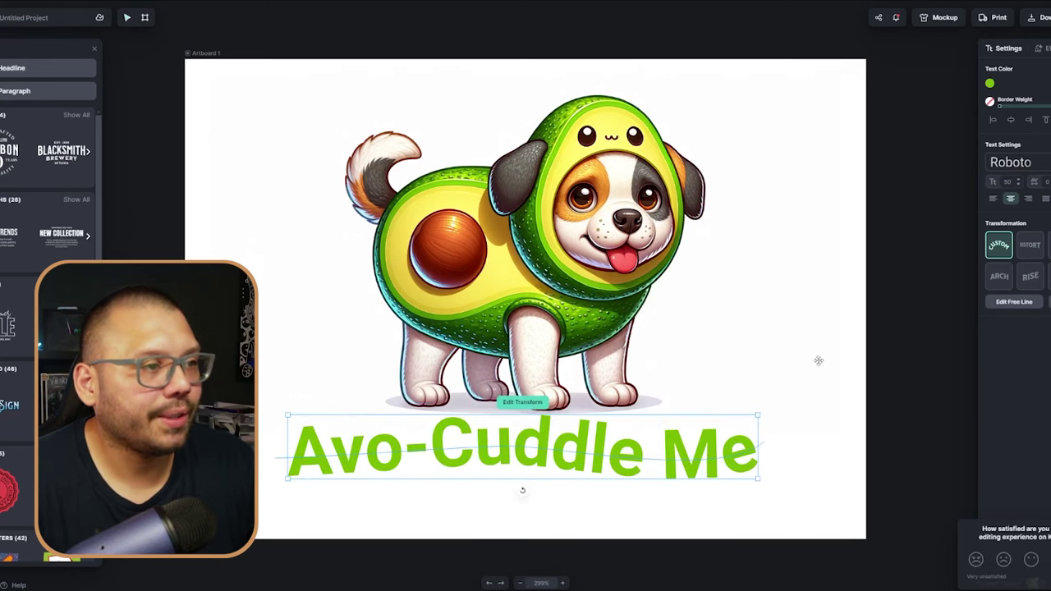
- Switch to AutoDS and filter the Print On Demand catalog to Printed Apparel
{"action": "left_click", "coordinate": [119, 88]}
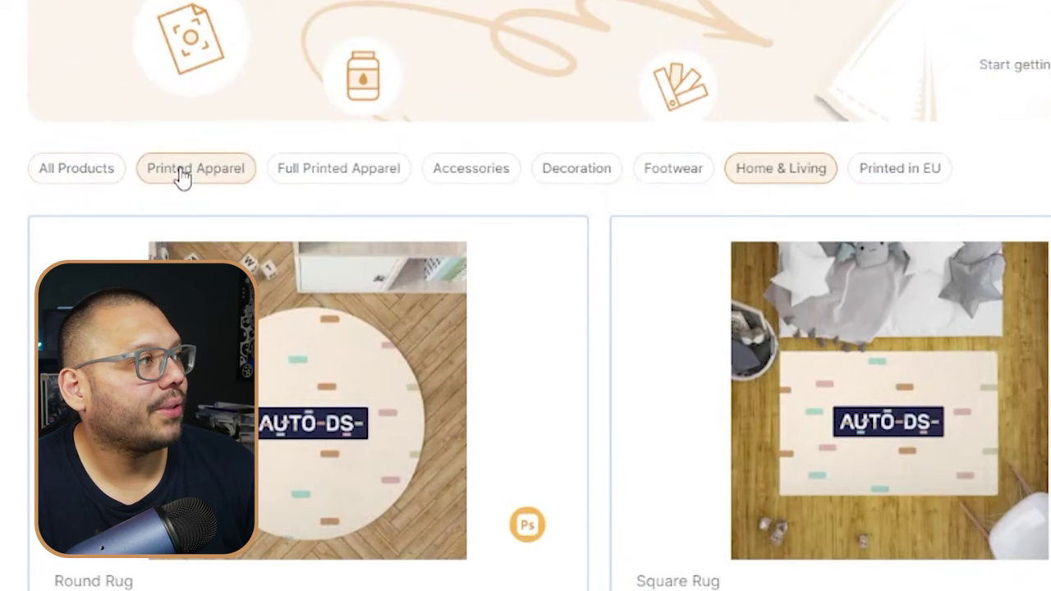
{"action": "left_click", "coordinate": [90, 127]}
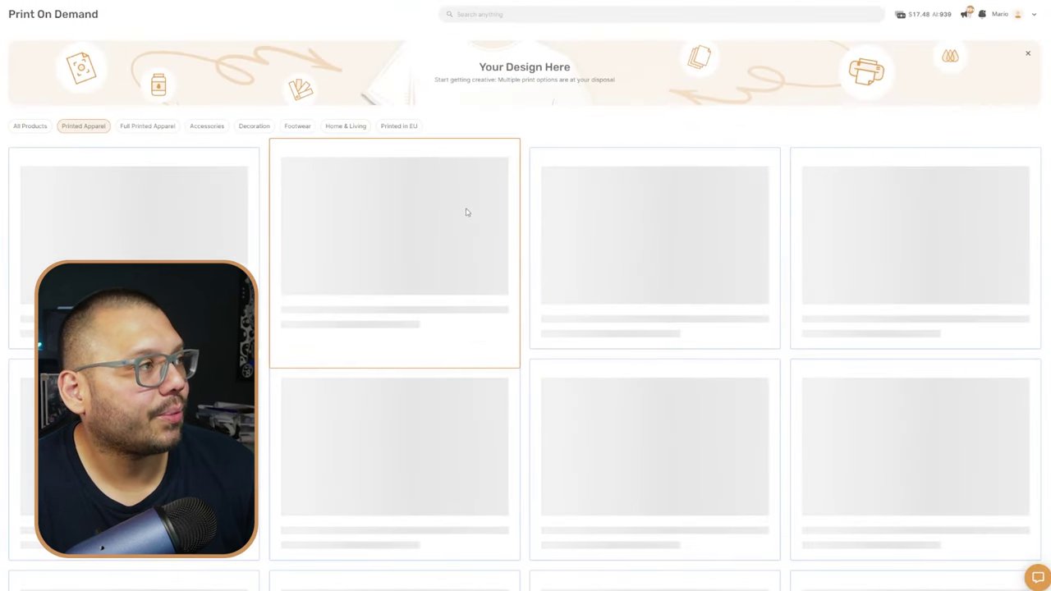